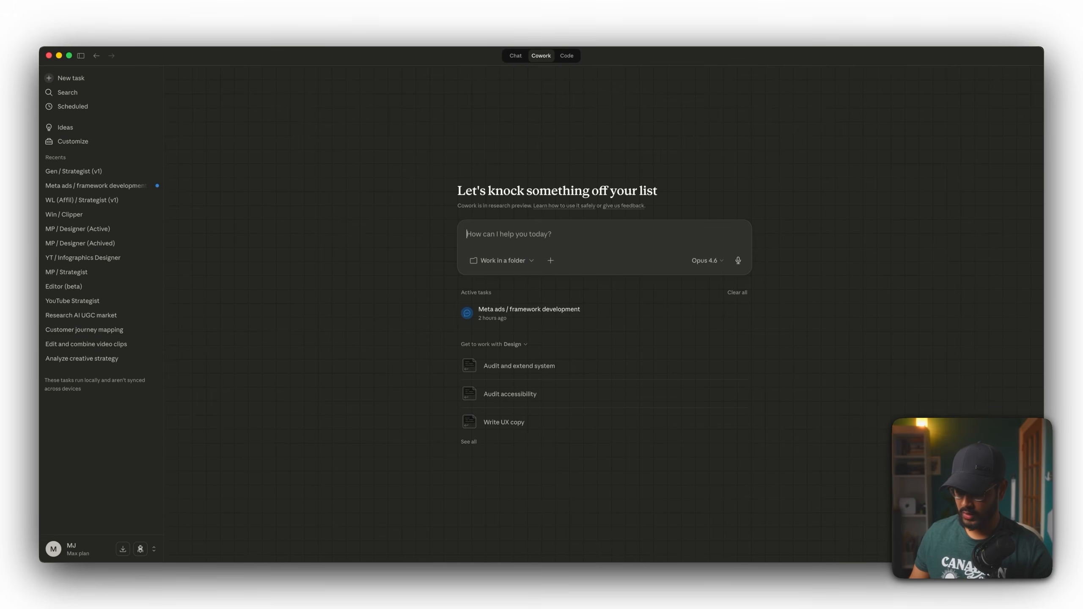
Open the skills customization area and review the skill-creator example skill's instructions, then return to a new task.
click(135, 145)
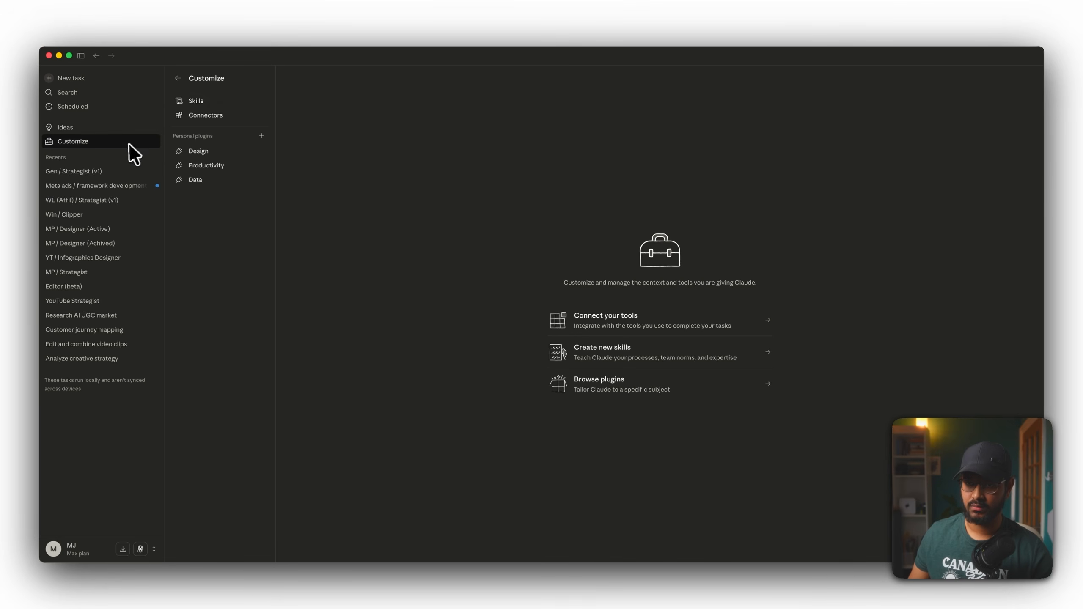
click(183, 104)
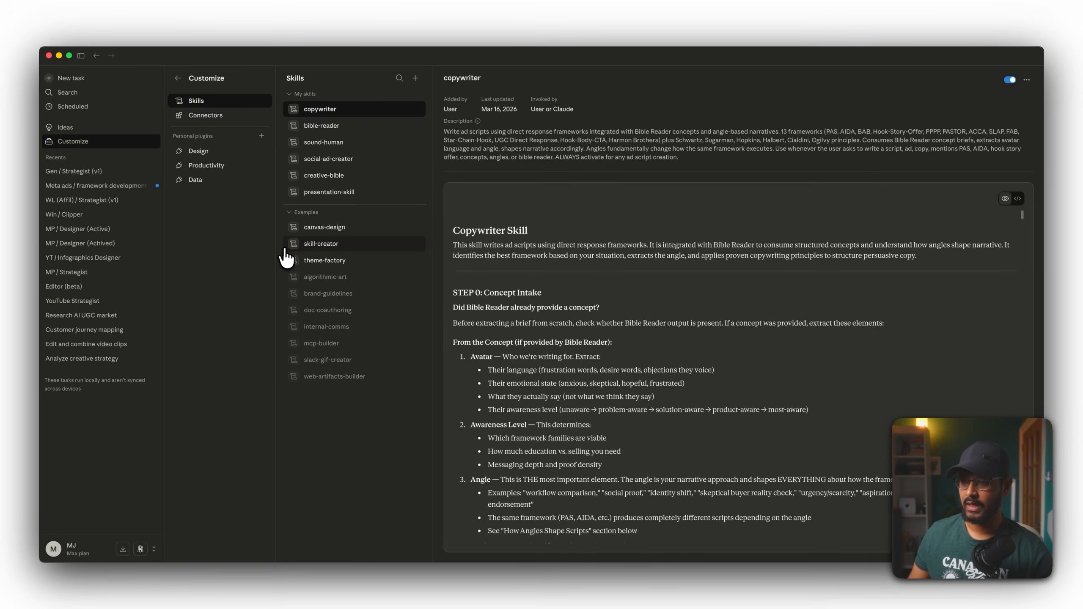
click(321, 244)
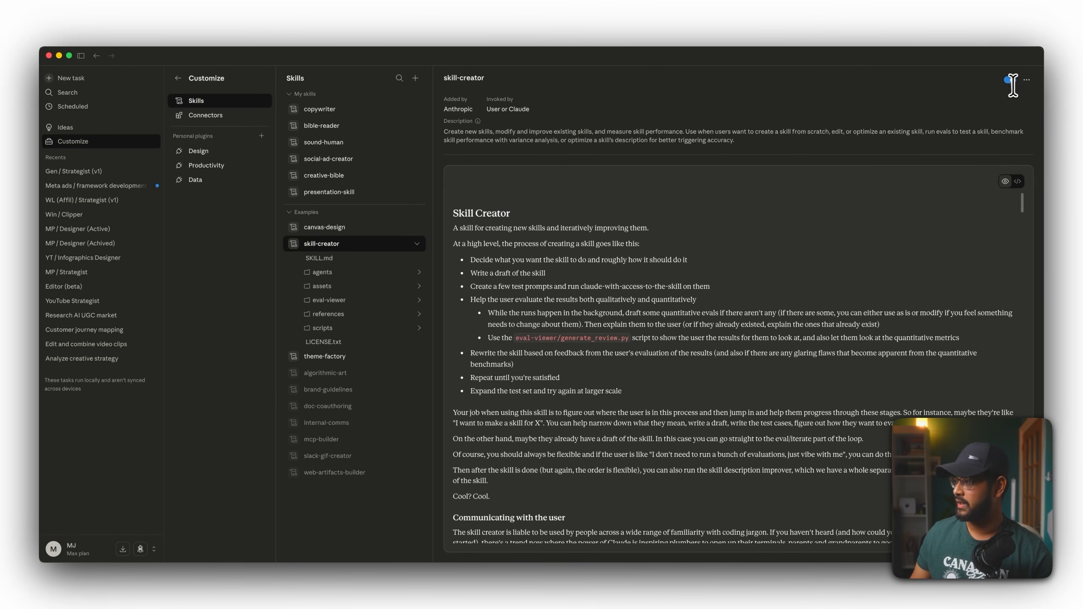
click(73, 79)
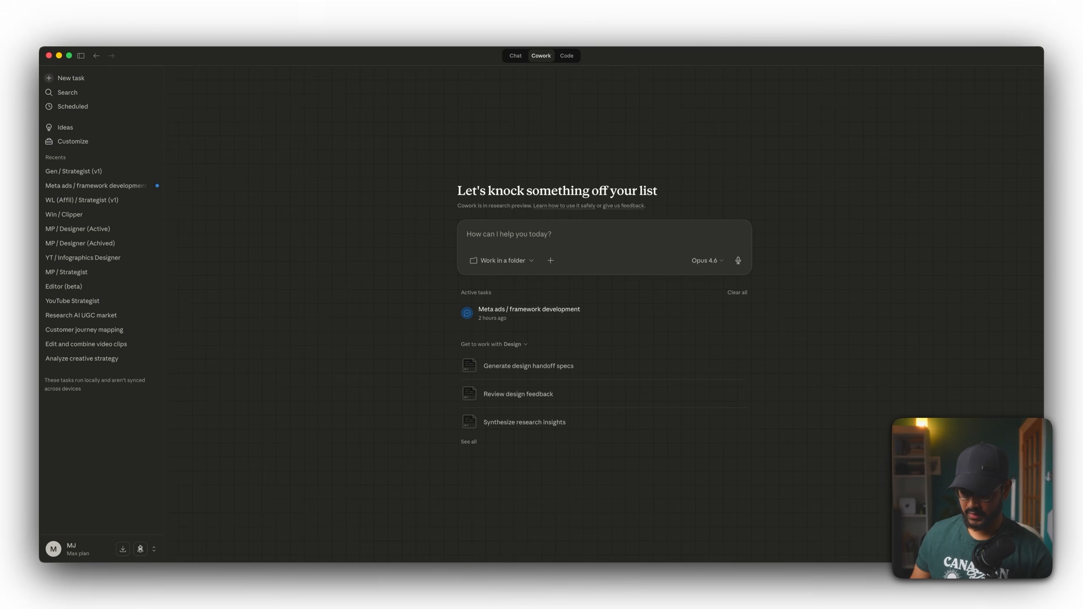
Create a new folder named YT Demo on the Desktop and choose it as the task's working folder.
click(507, 260)
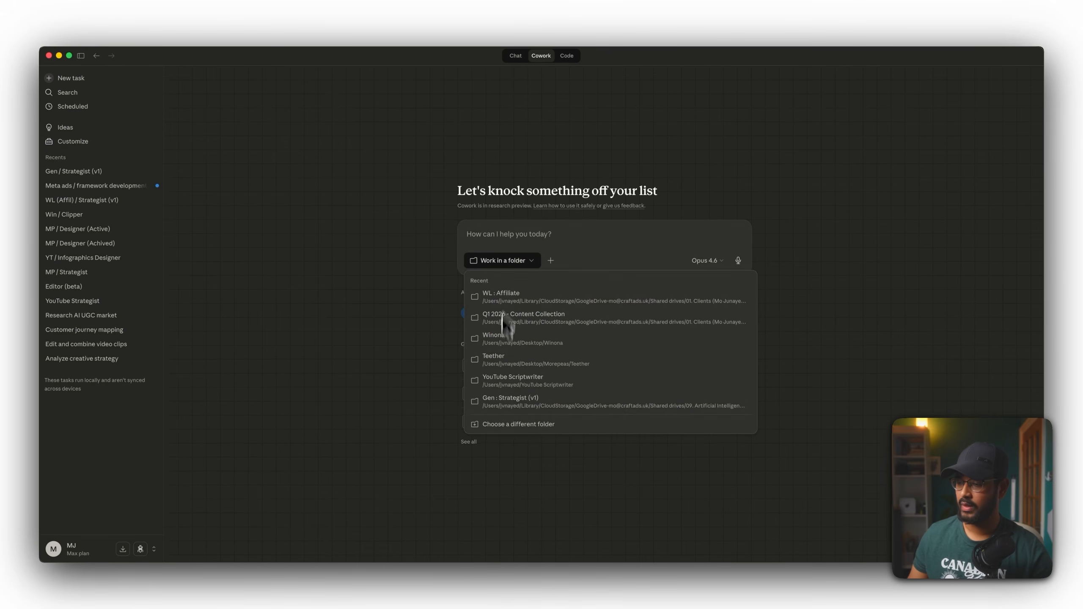
click(498, 424)
click(382, 278)
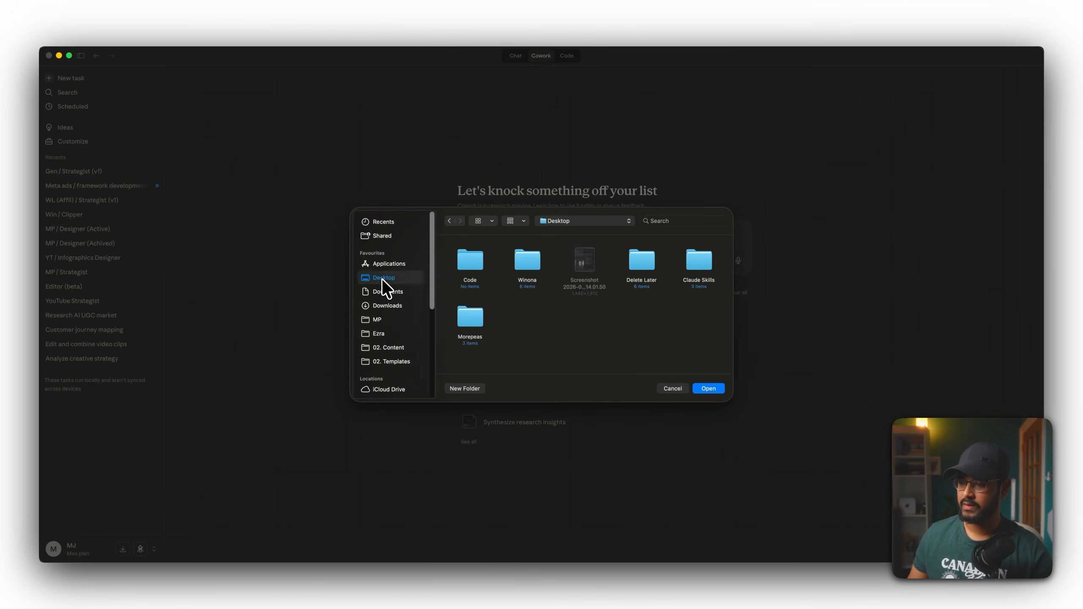
click(464, 388)
text(YT Demo)
click(588, 325)
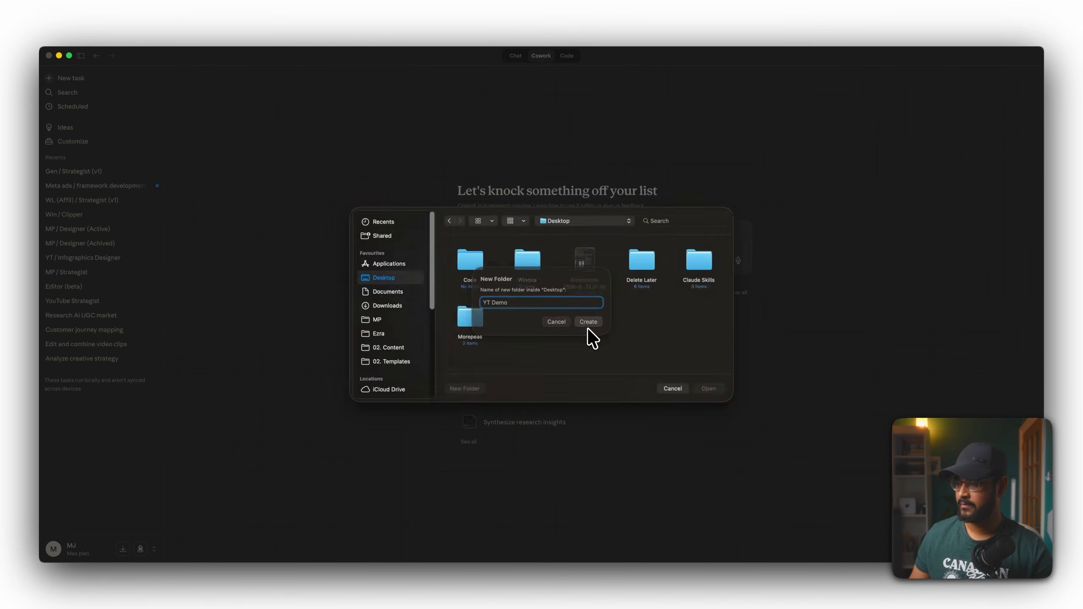
click(705, 387)
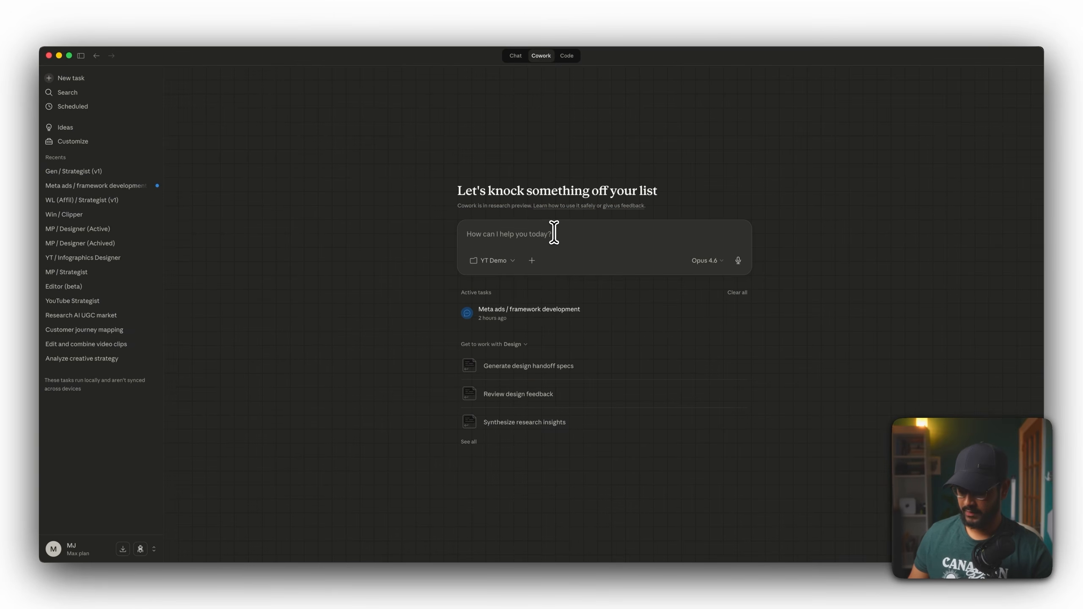
Paste the prompt asking to create a skill called sound-human and start the task with Opus 4.6.
click(553, 232)
key(super+v)
scroll(553, 233, up, 14)
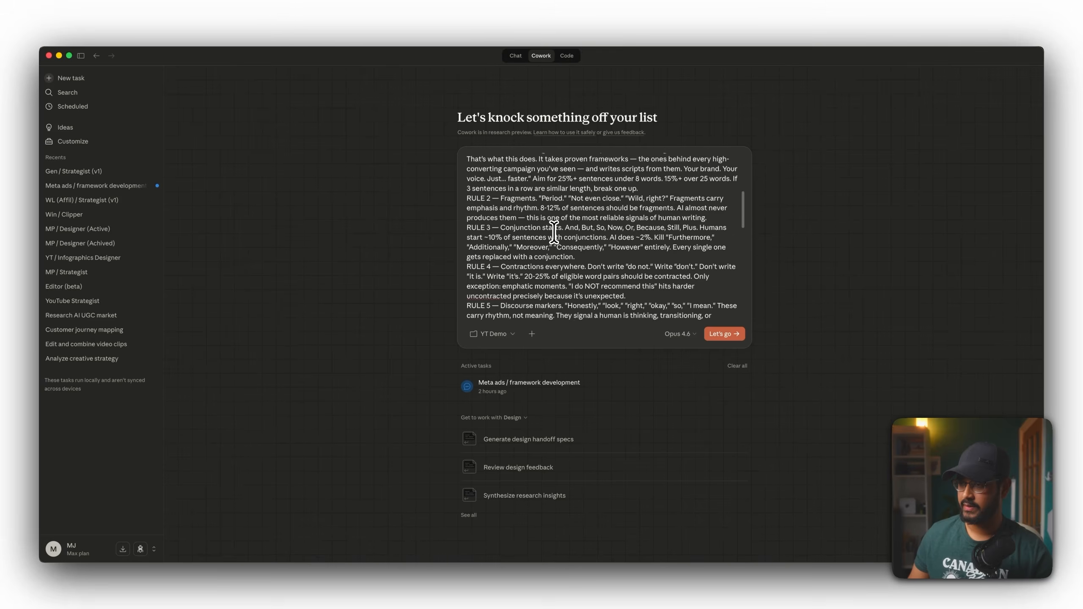
drag(585, 162, 567, 162)
triple_click(464, 162)
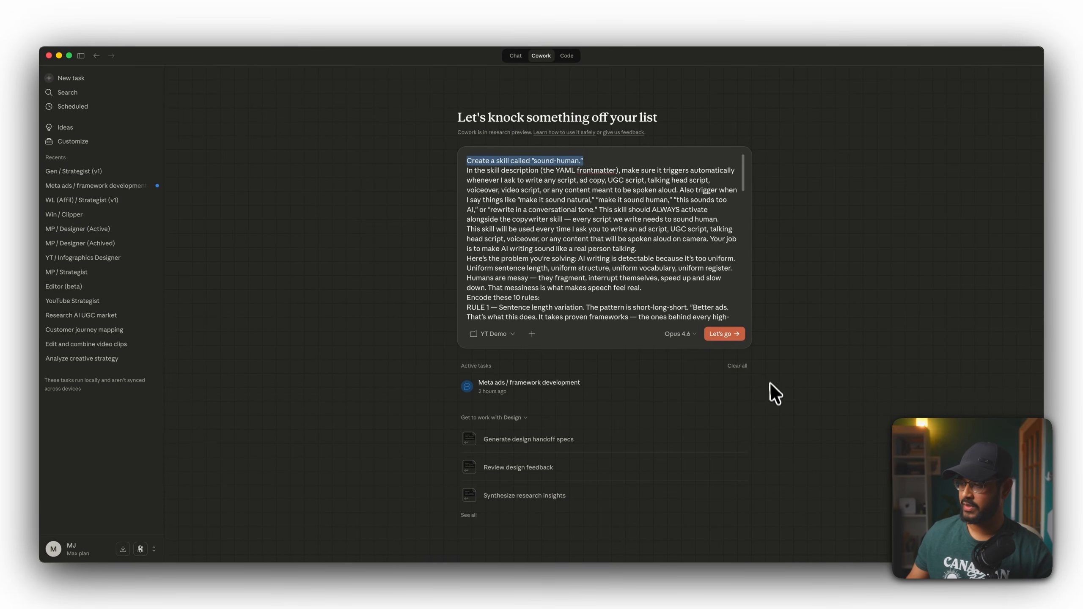
click(687, 334)
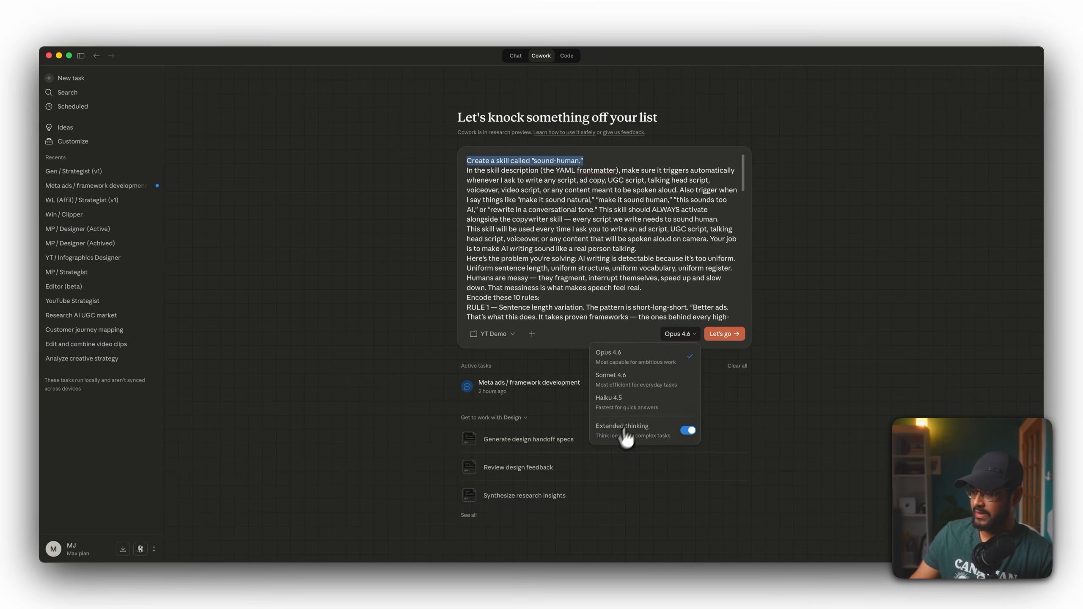
click(728, 334)
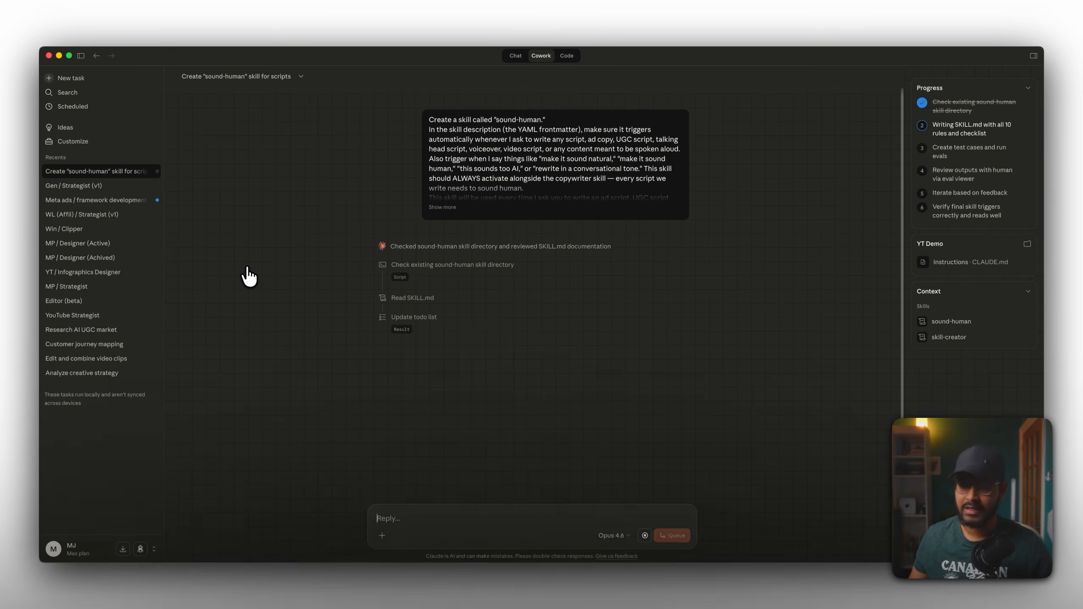
Look through the Skills list in the customization area while the task runs.
click(73, 142)
click(227, 104)
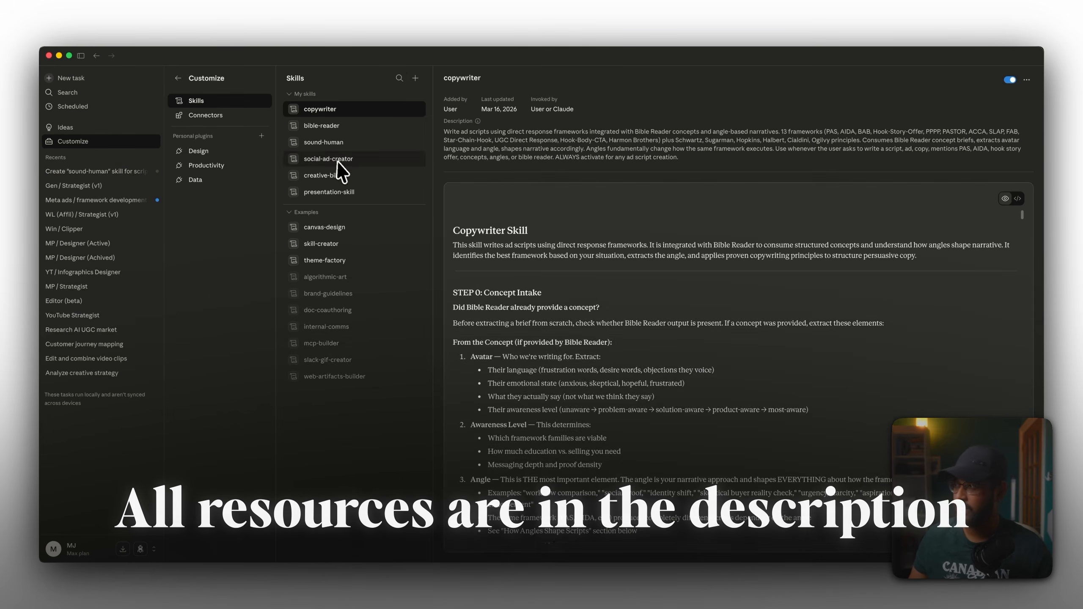
click(415, 79)
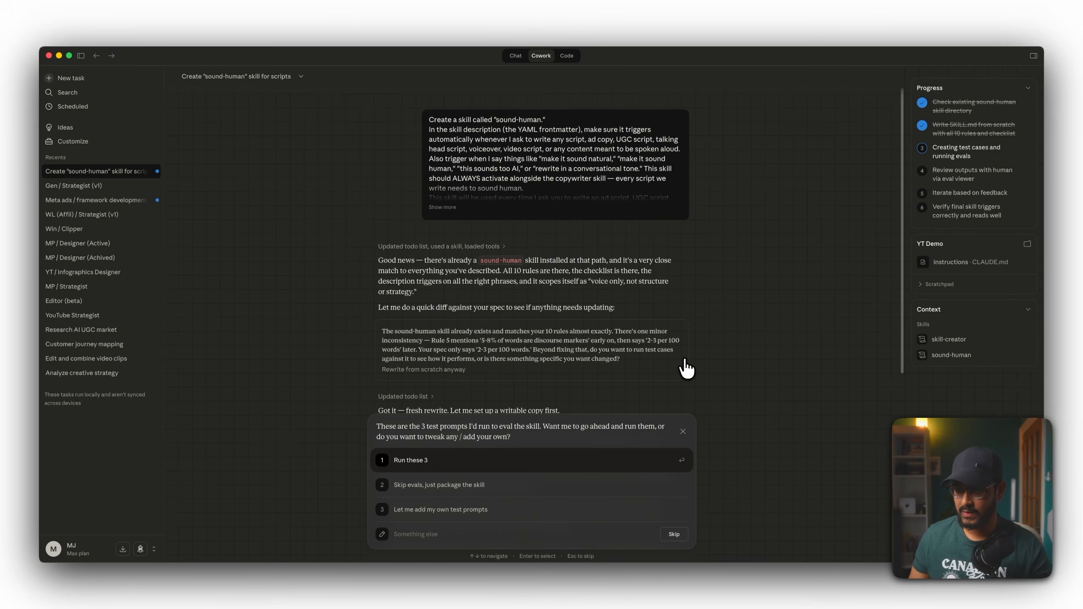
Approve running the three proposed test prompts for the skill evaluation.
scroll(685, 368, down, 7)
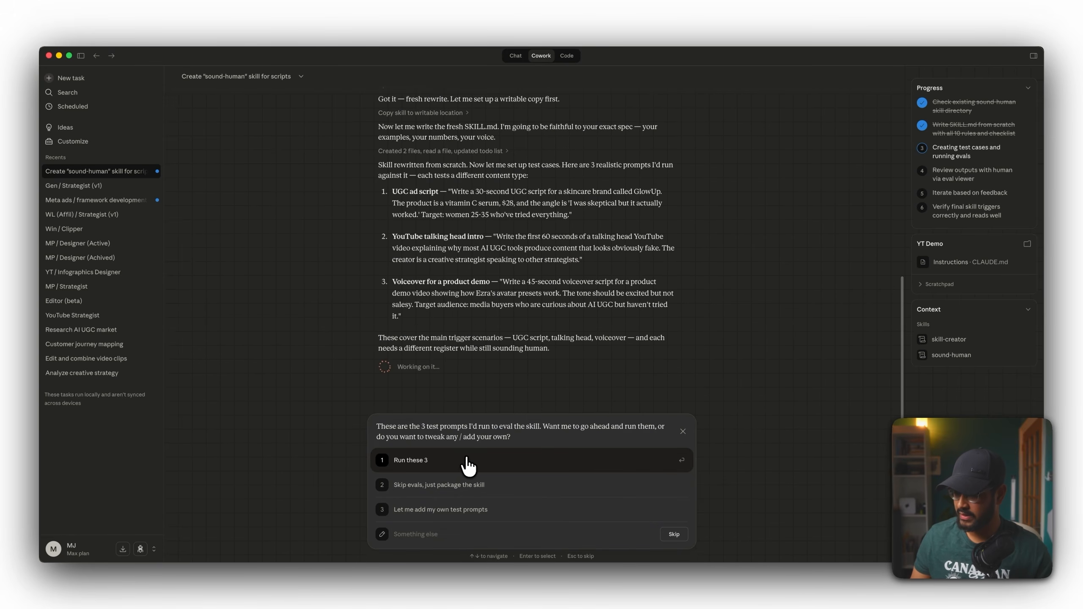
click(421, 461)
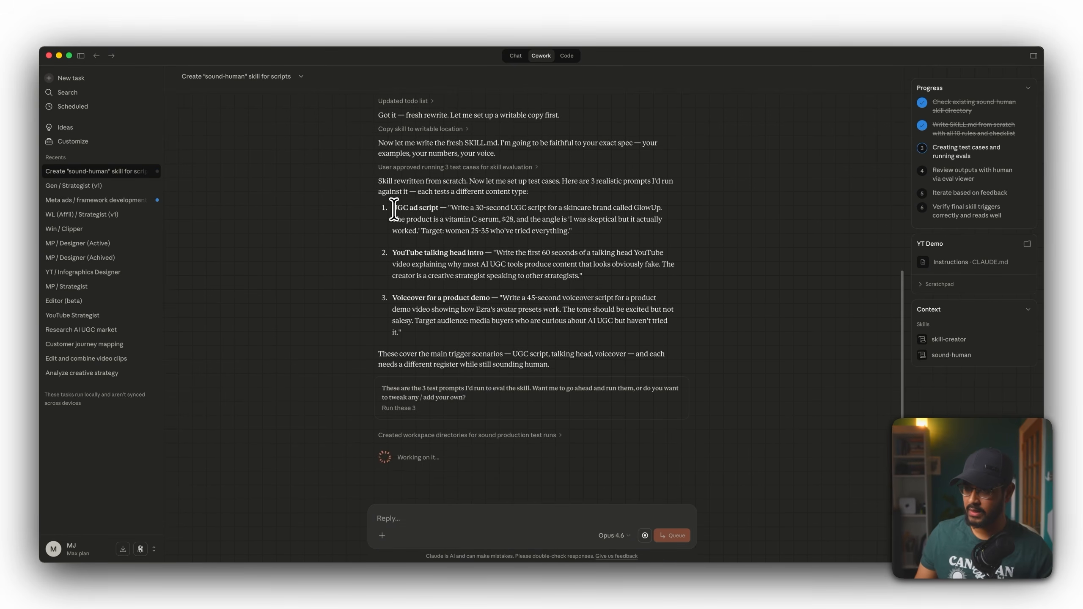
Highlight the three test prompt titles: UGC ad script, YouTube talking head intro and Voiceover for a product demo.
drag(393, 208, 438, 207)
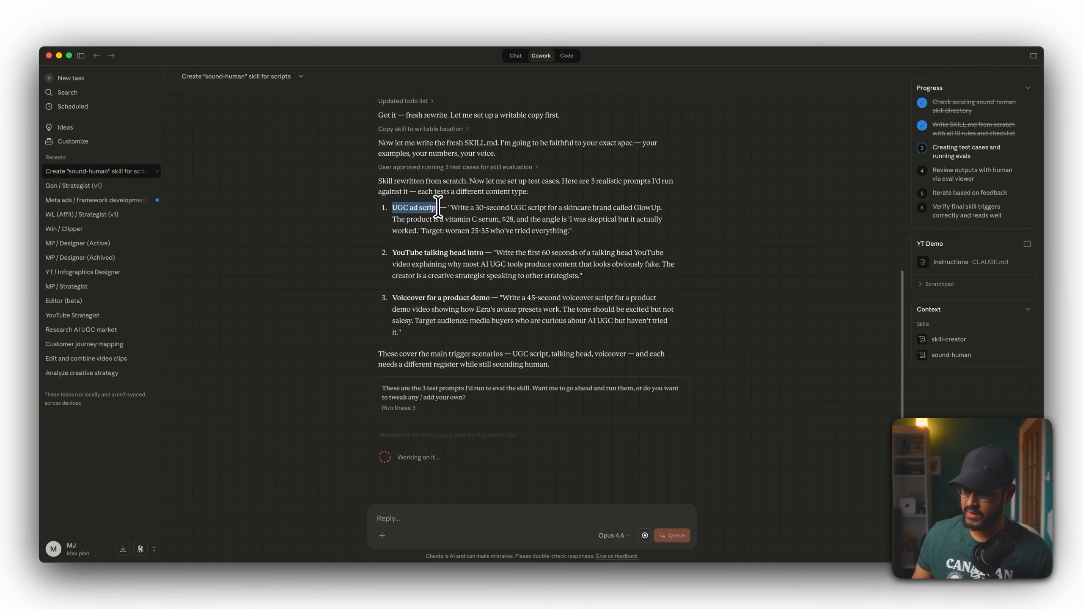
drag(485, 253, 393, 254)
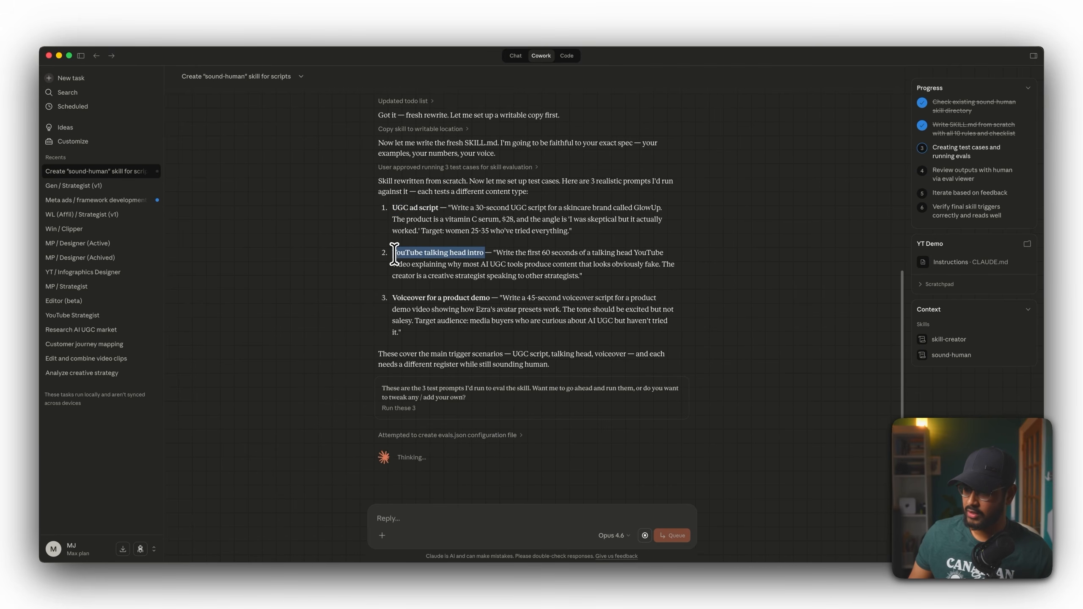
drag(490, 298, 388, 298)
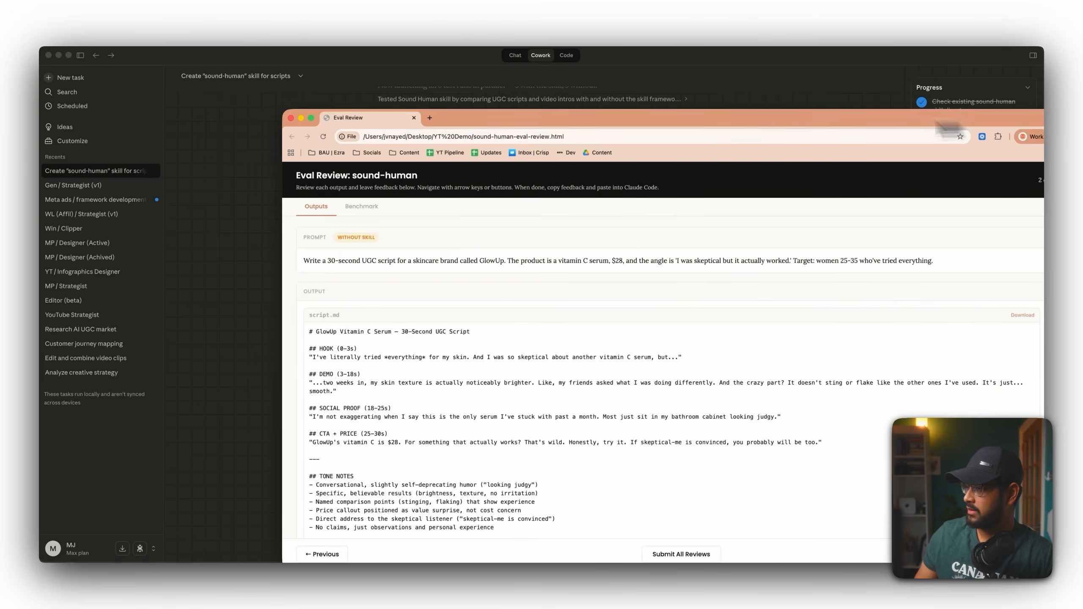
Review the generated scripts in the eval review page, stepping between outputs and reading the GlowUp UGC script.
drag(940, 119, 804, 90)
scroll(421, 349, down, 3)
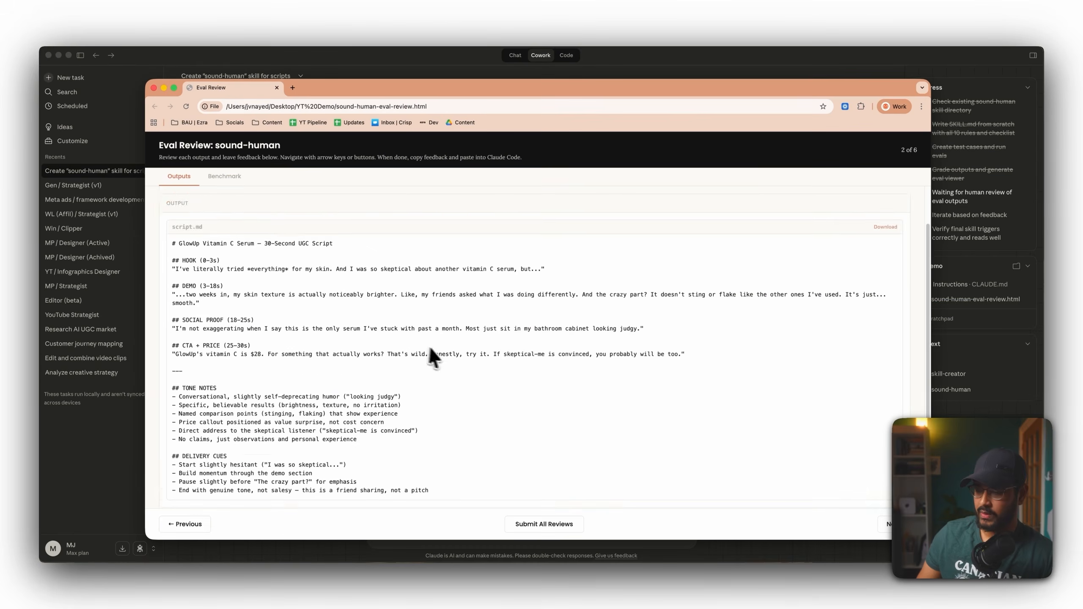
click(184, 524)
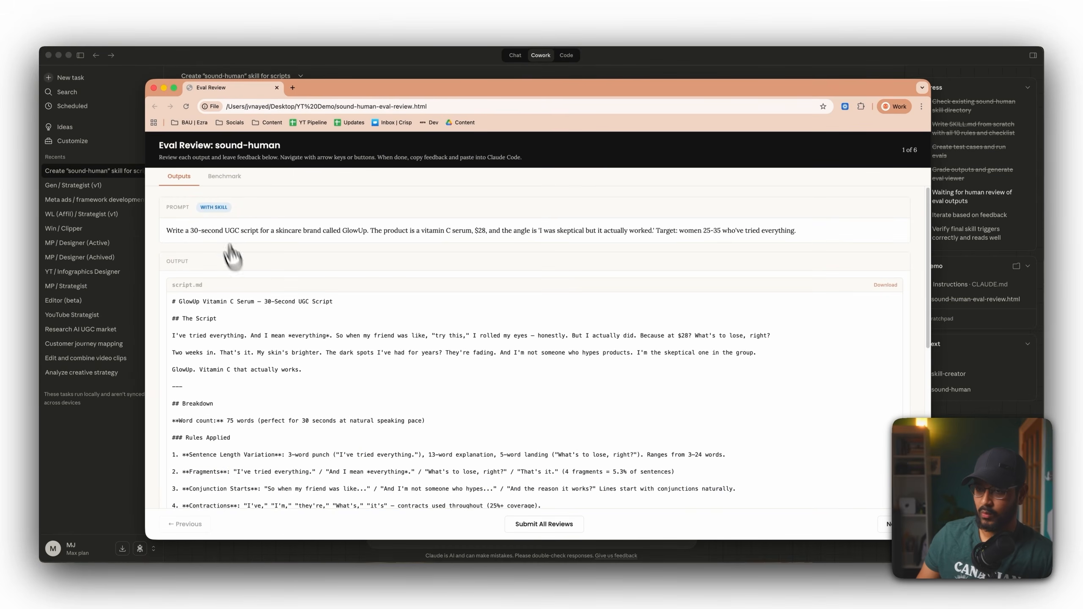
click(885, 524)
click(171, 521)
scroll(170, 325, down, 1)
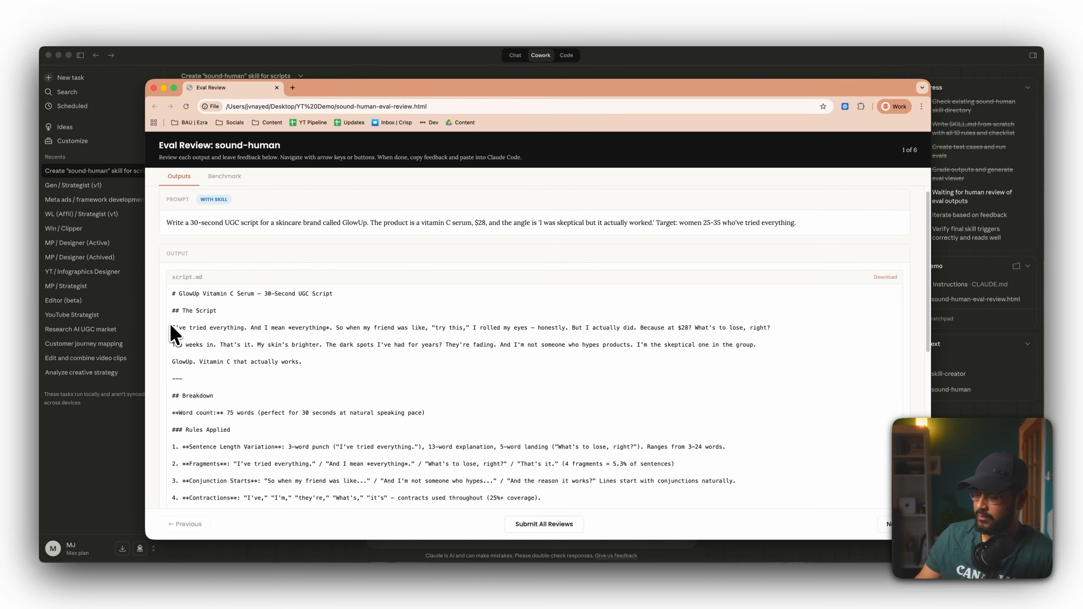
scroll(179, 341, up, 1)
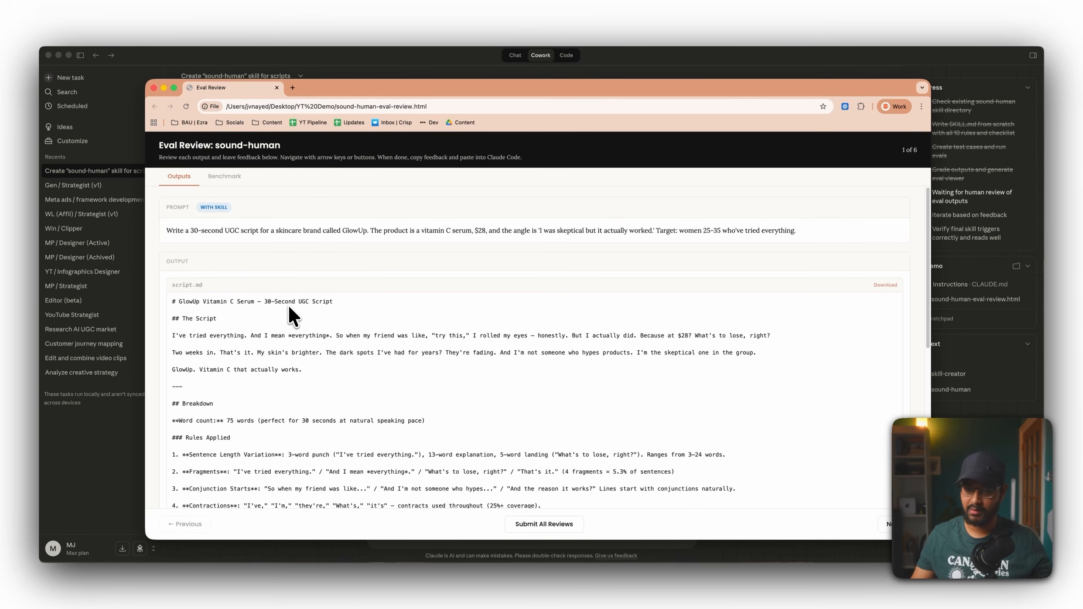
drag(332, 335, 167, 337)
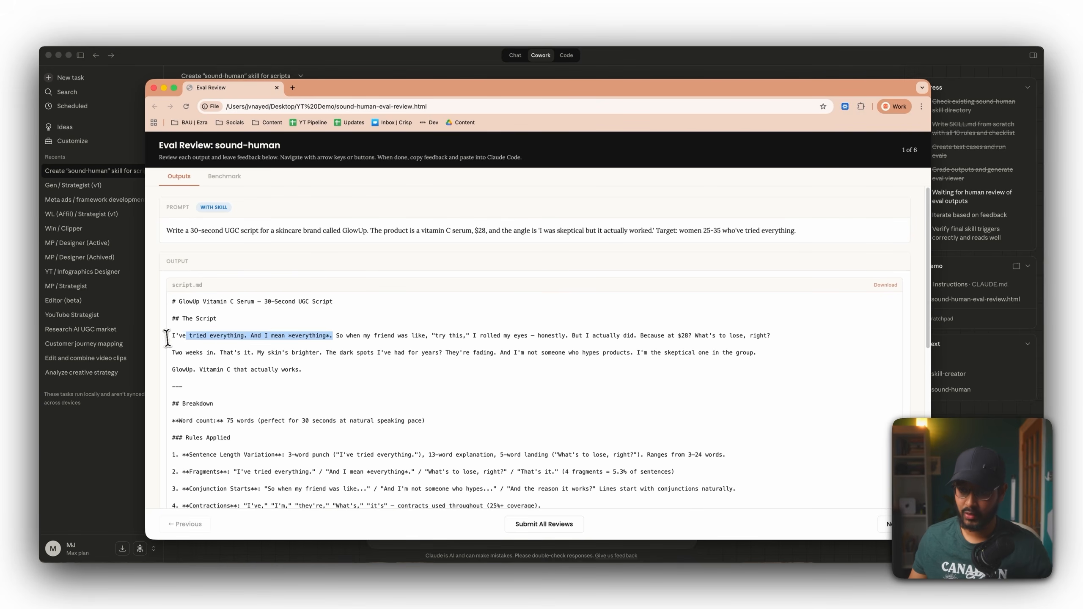
click(204, 350)
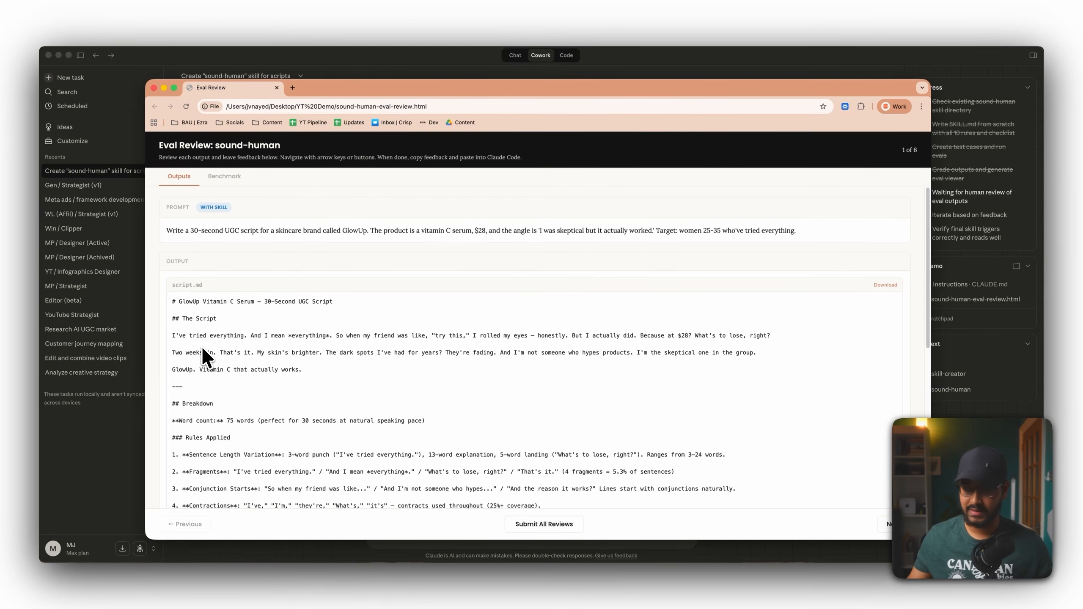
click(888, 524)
click(889, 527)
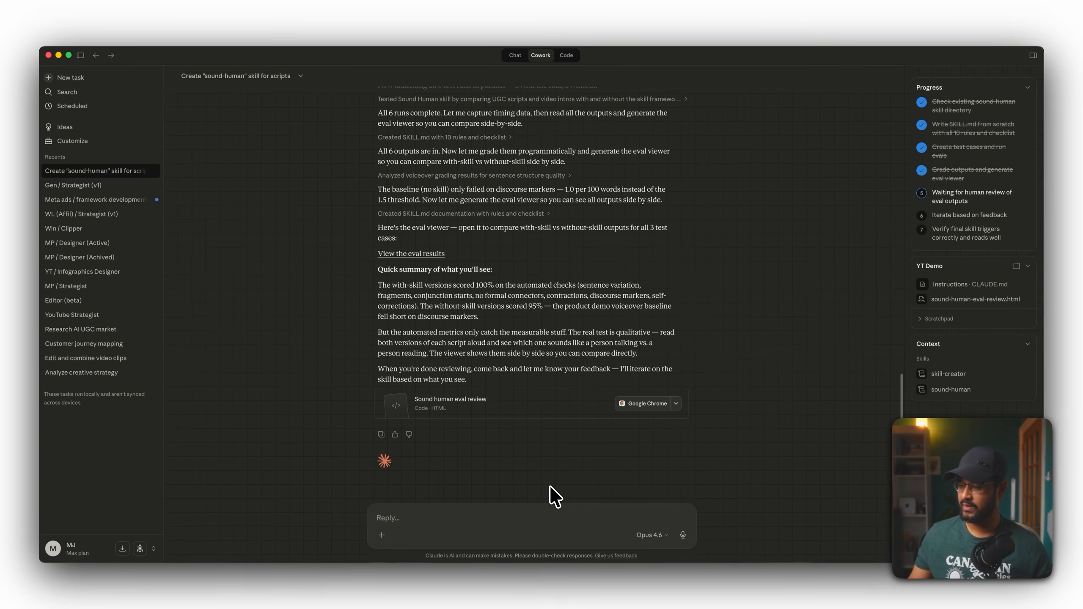
Reply "Go ahead and turn the above into a skill." to have the skill packaged.
click(500, 521)
text(Go ahead and turn the abo)
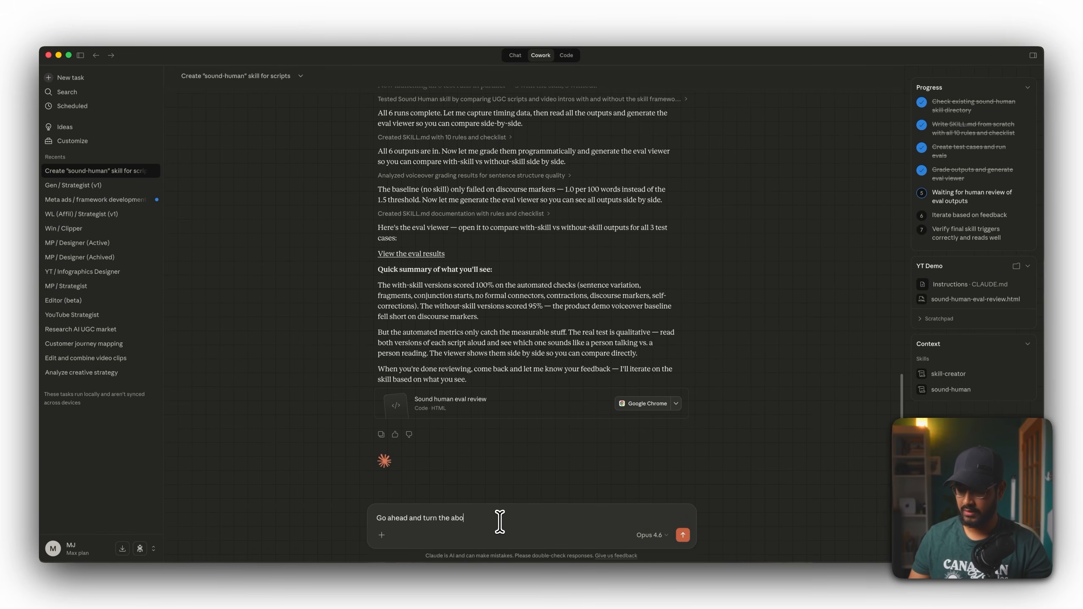
text(ve into a)
text(skill.)
key(Return)
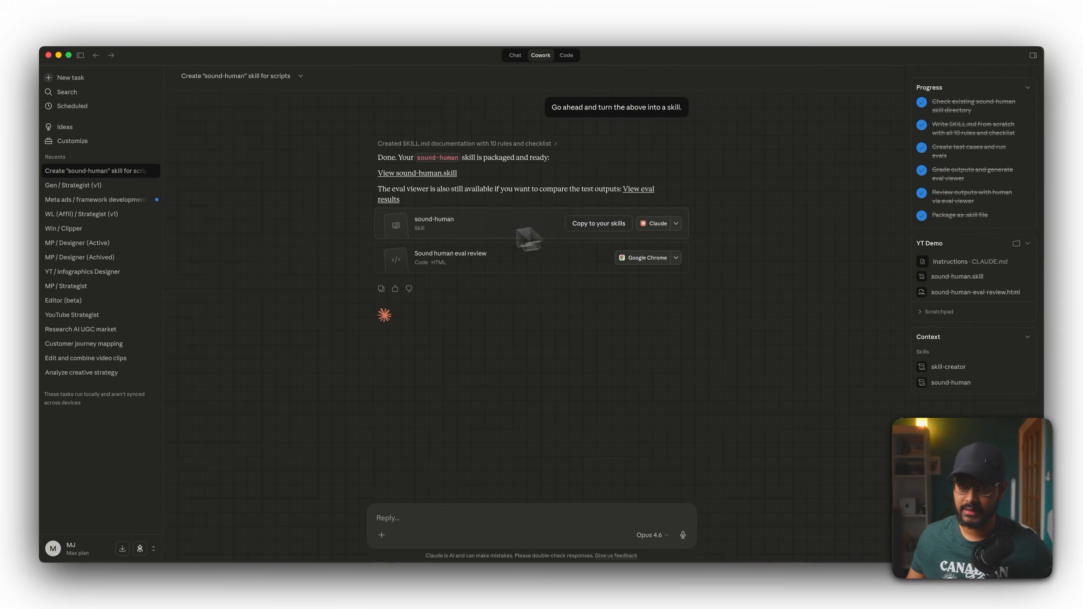
Check the Skills list and the sound-human task, then open a new task.
click(55, 145)
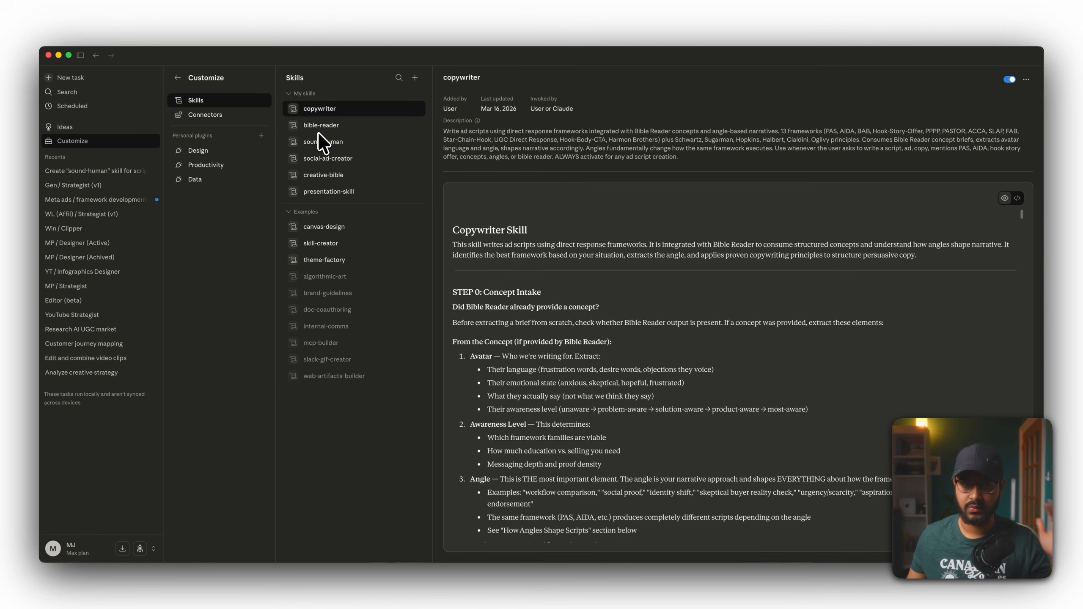
click(120, 174)
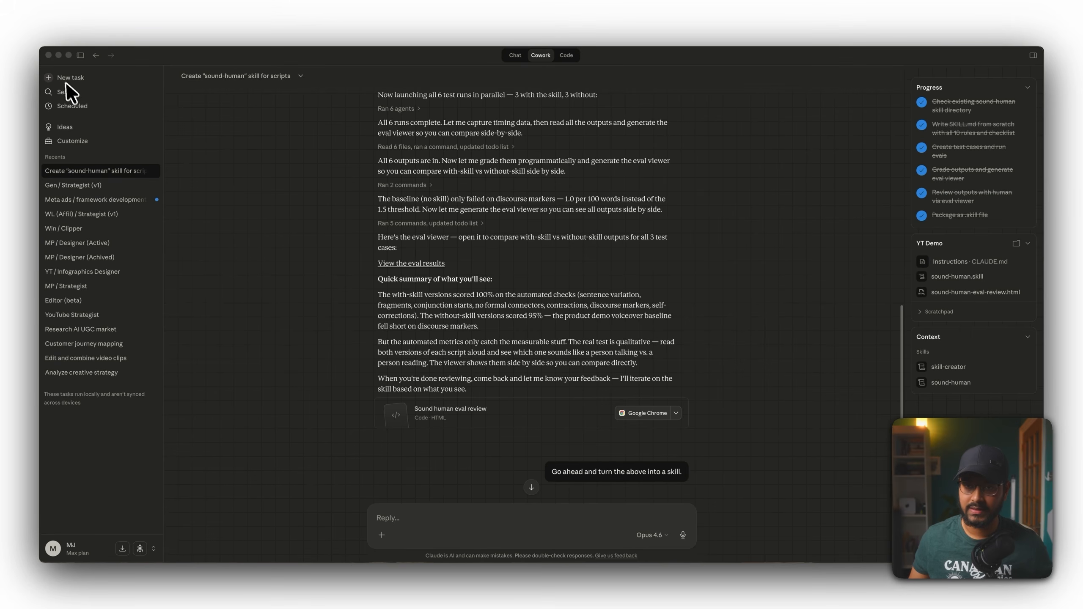
click(66, 78)
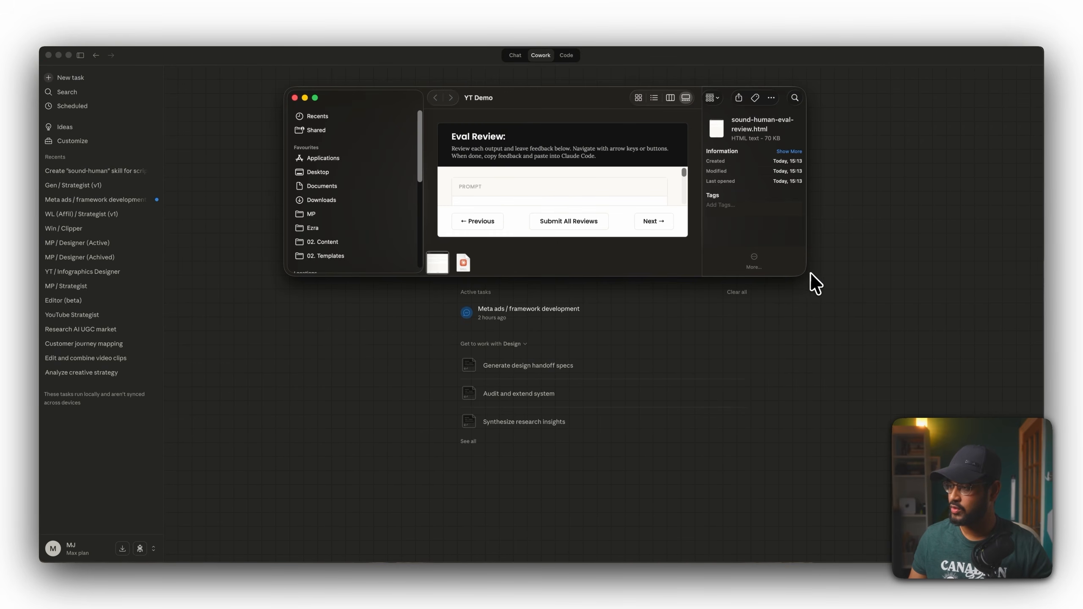
Create a new folder named Brand X inside the YT Demo folder.
drag(799, 337, 823, 557)
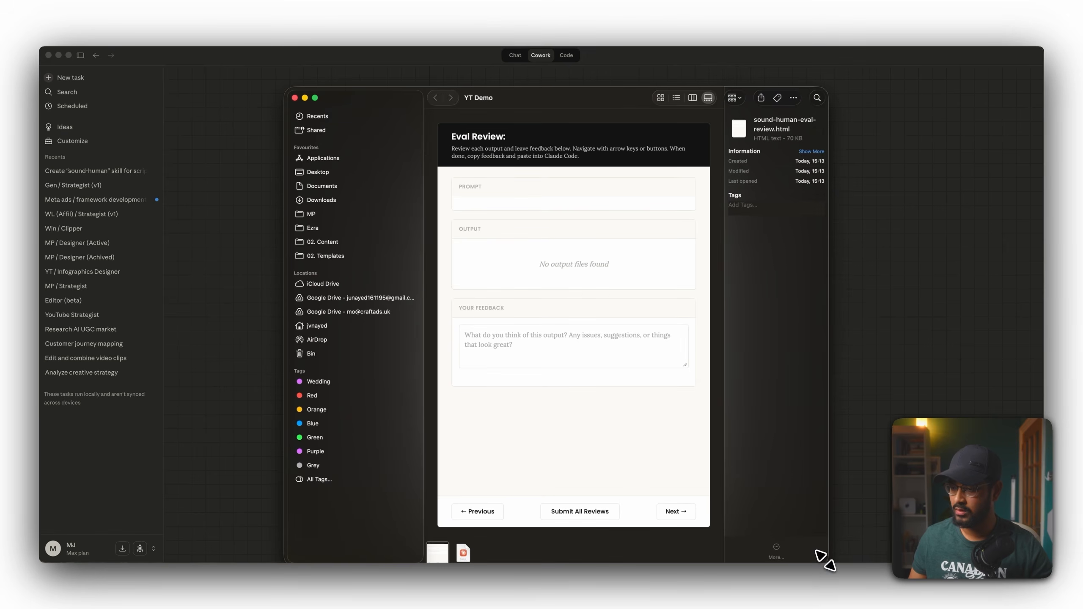
click(660, 98)
right_click(554, 194)
click(555, 197)
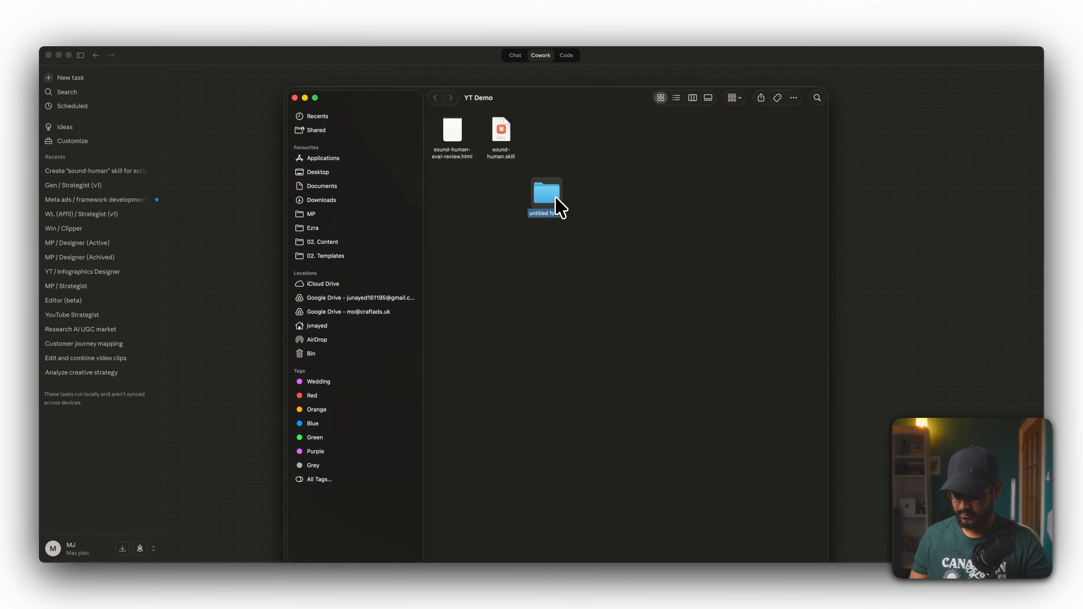
text(Brand X)
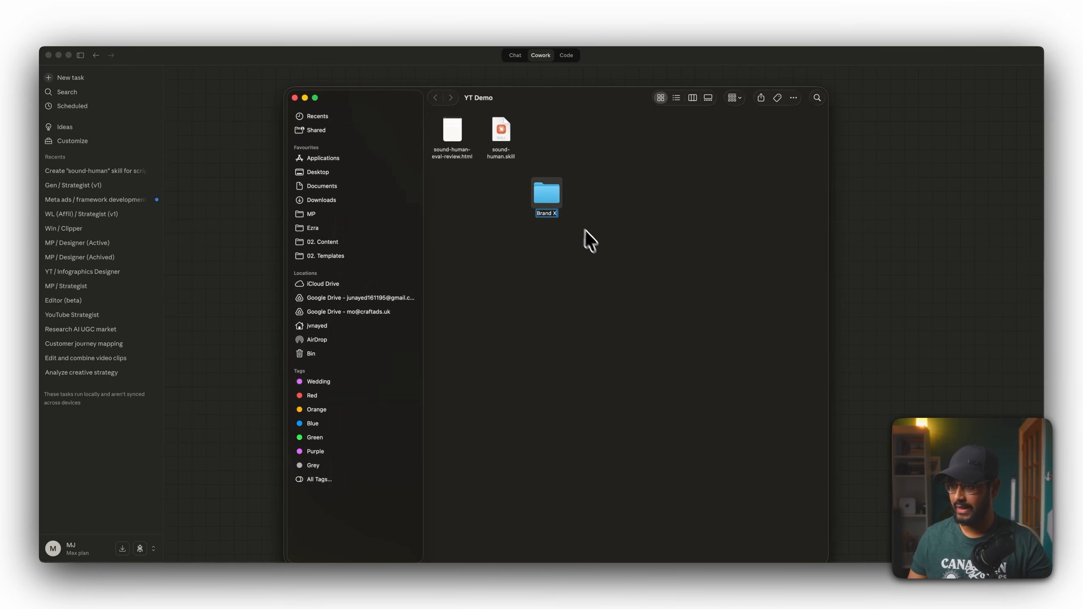
key(Return)
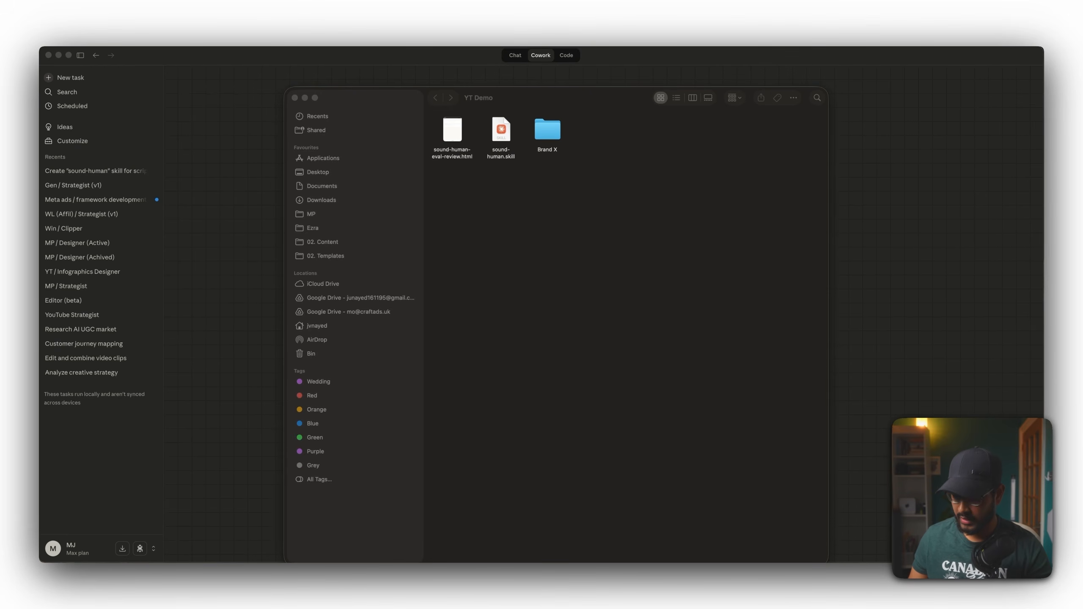
Paste the Creative_Bible_Template.xlsx file into the Brand X folder.
click(529, 268)
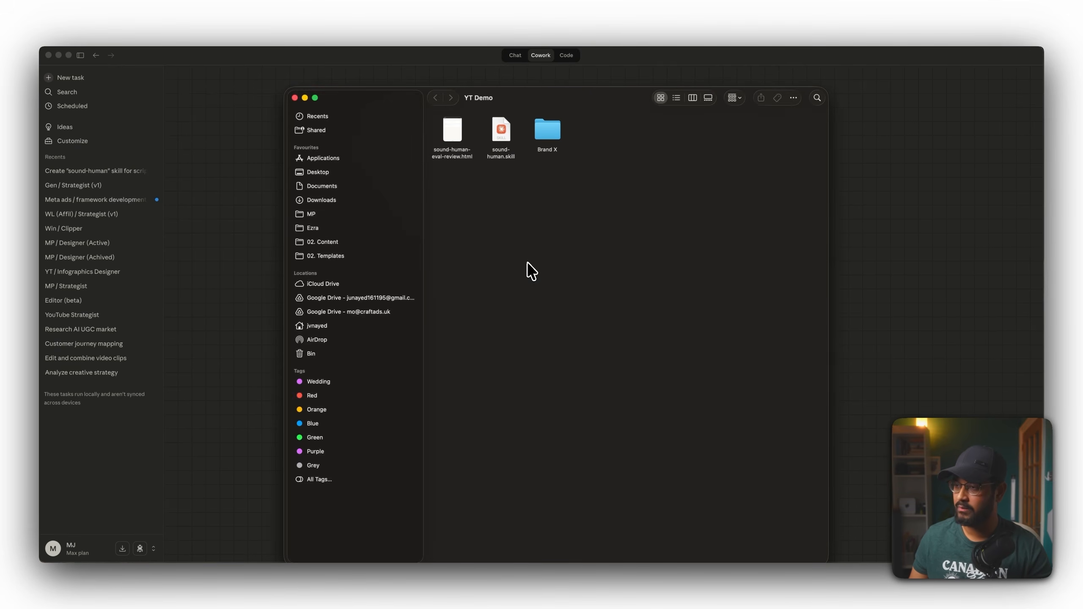
double_click(547, 134)
key(super+v)
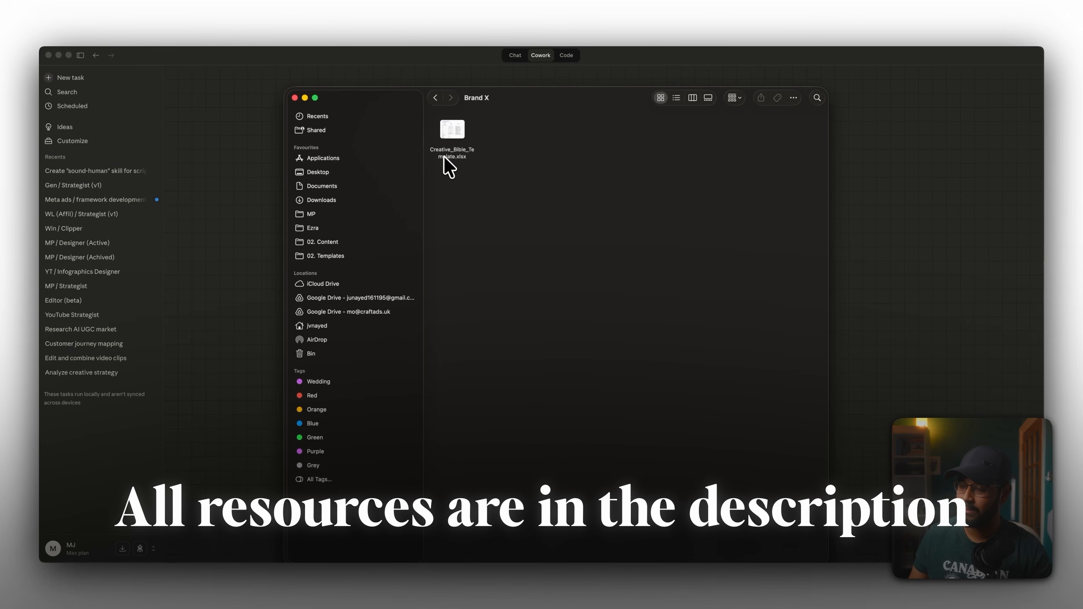
Open Creative_Bible_Template.xlsx and browse its system and customer sheets.
double_click(451, 137)
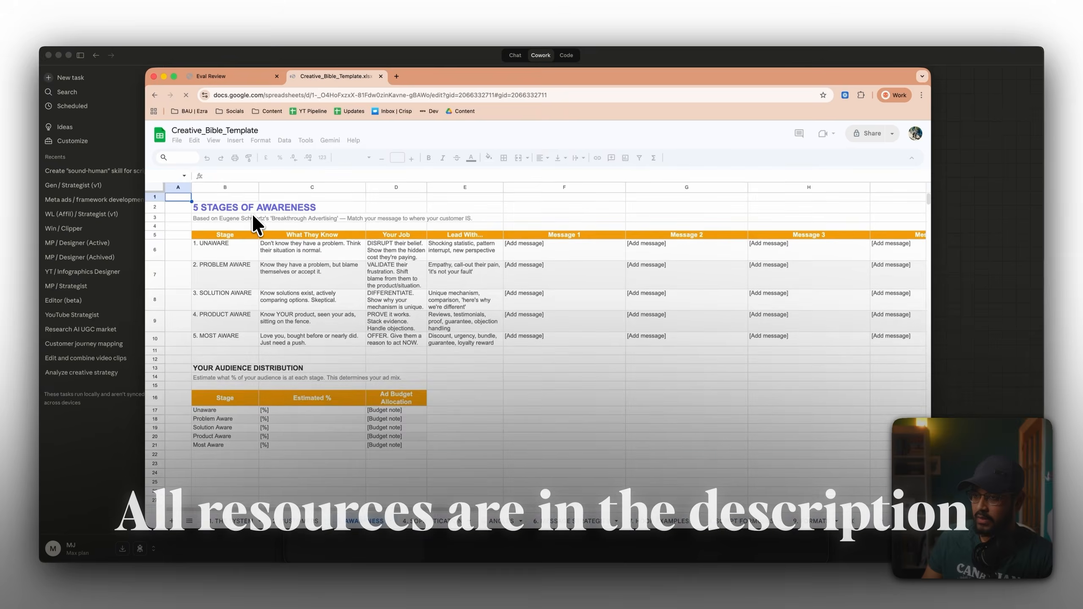
click(233, 521)
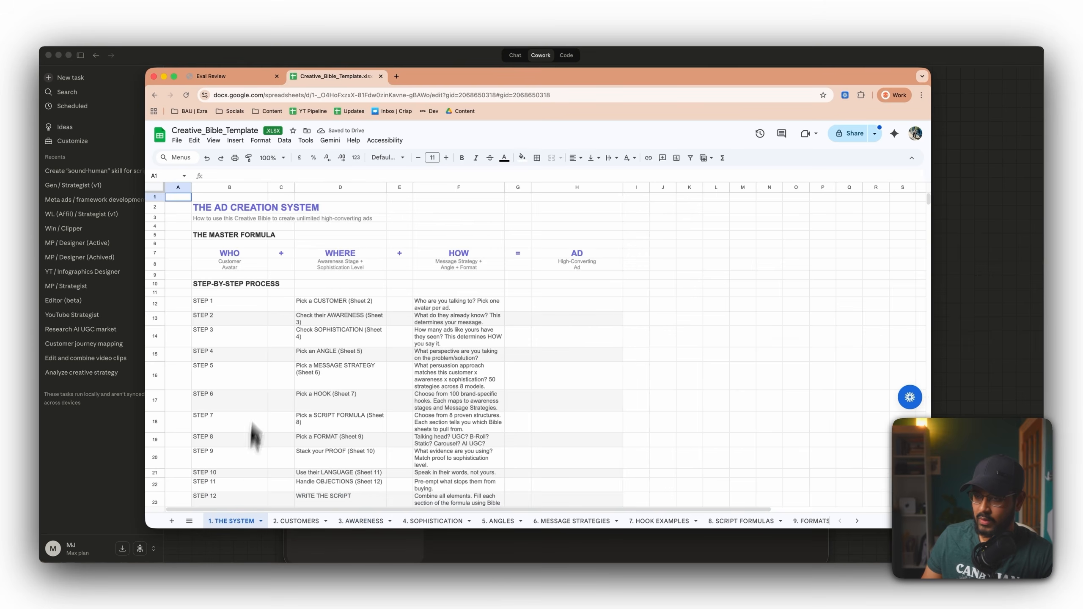
scroll(296, 360, down, 2)
scroll(350, 409, down, 3)
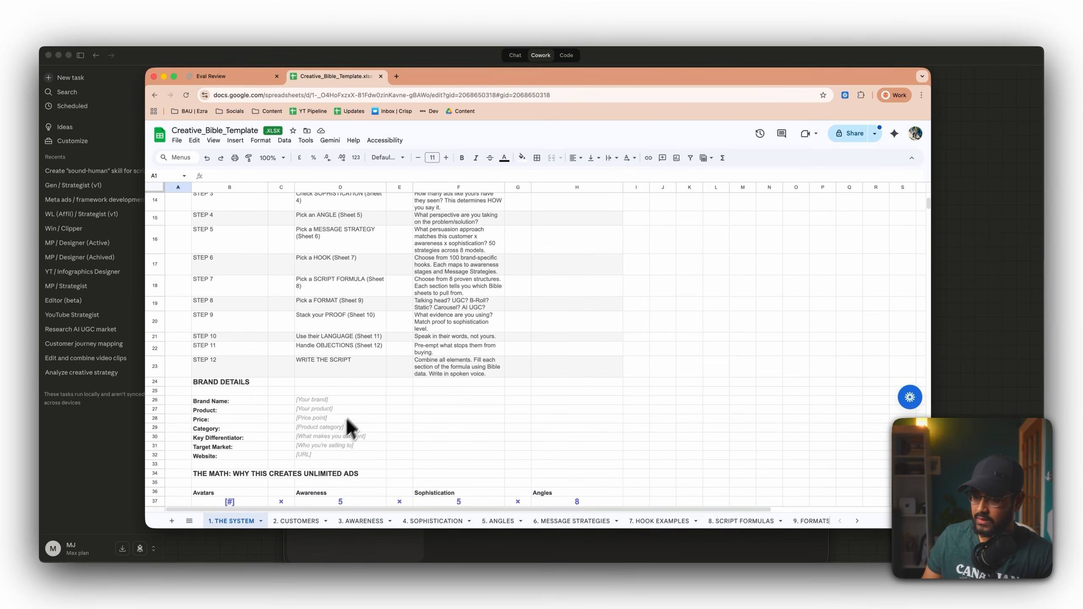
click(283, 521)
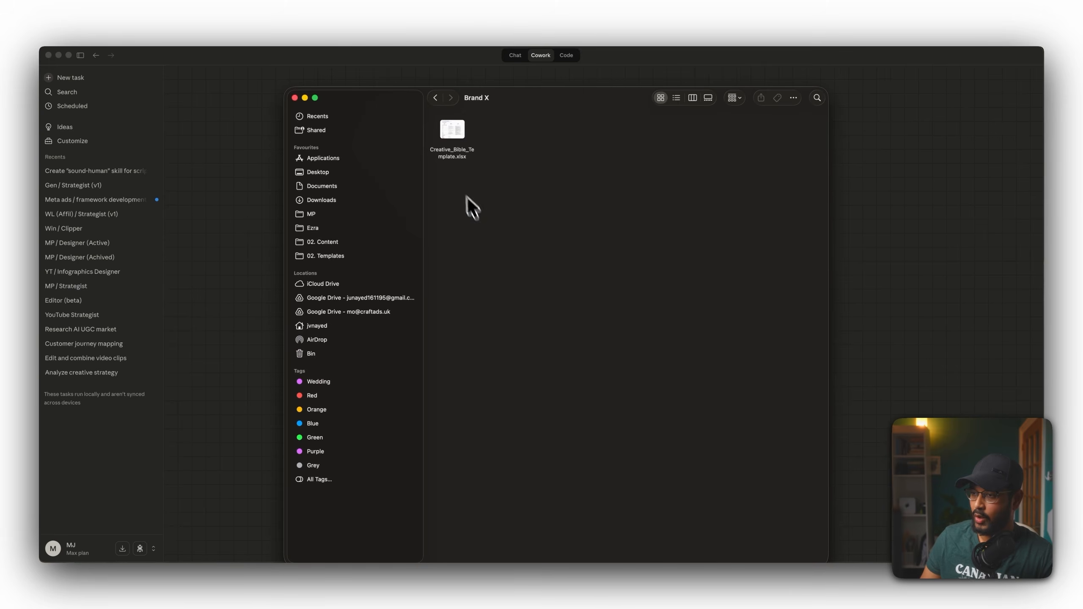
Set the new task's working folder to Brand X inside the YT Demo folder on the Desktop.
drag(451, 133, 379, 119)
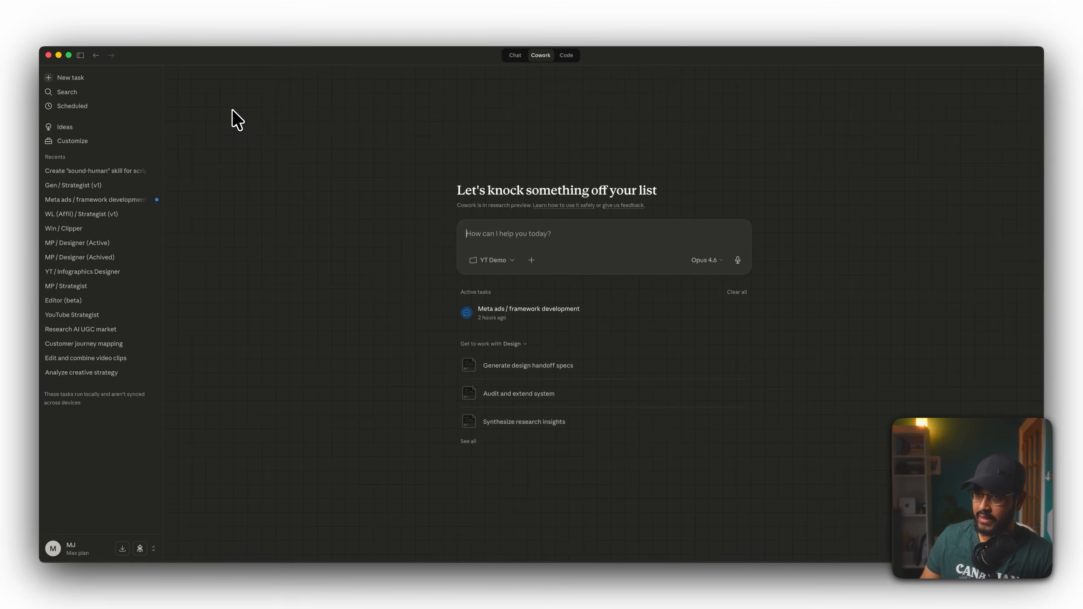
drag(232, 108, 325, 170)
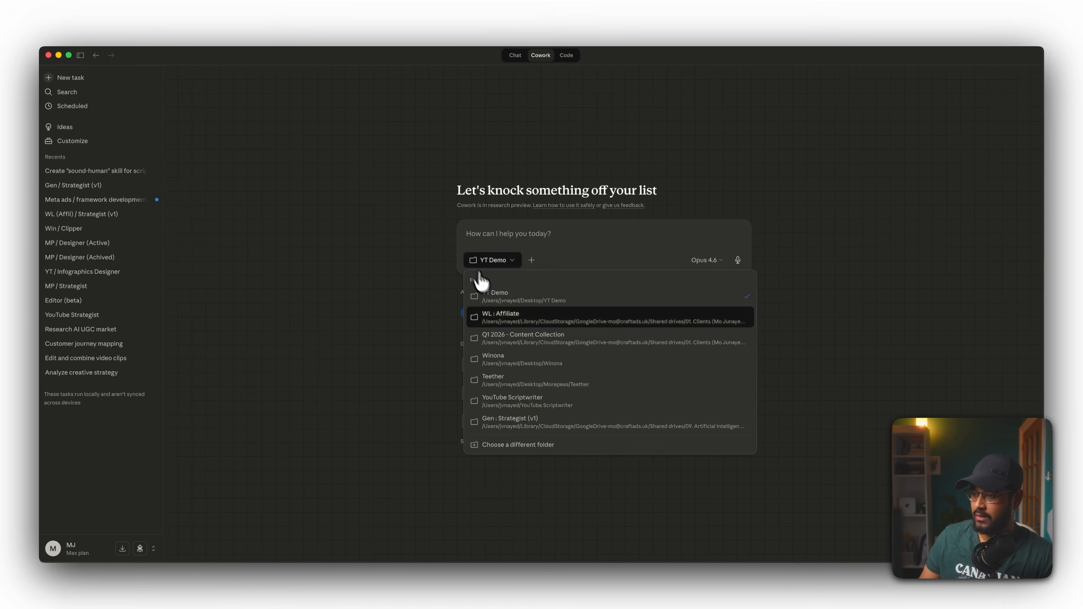
click(570, 444)
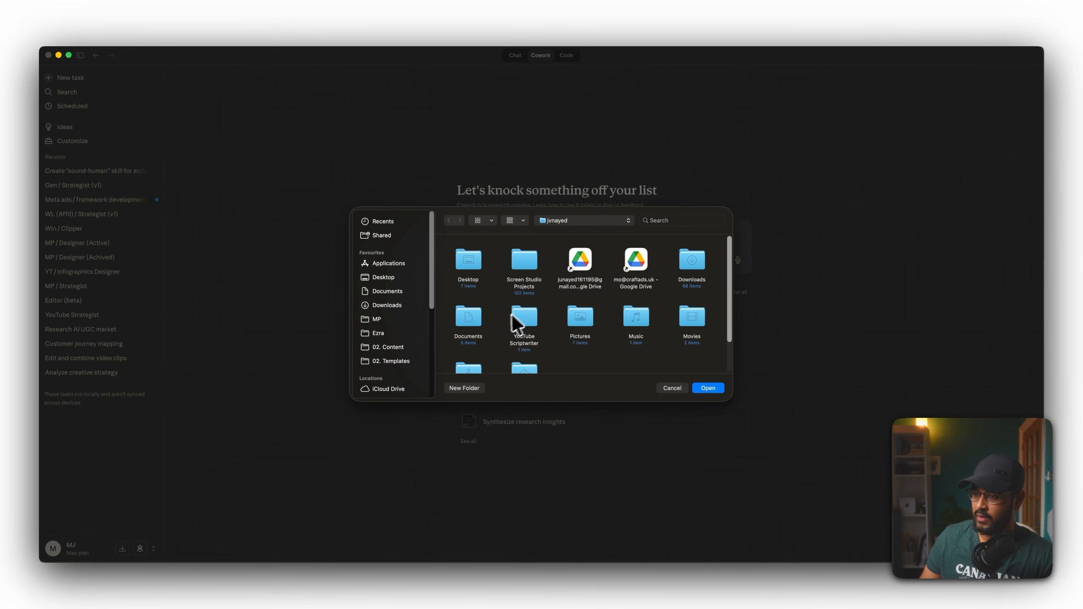
click(389, 278)
double_click(459, 264)
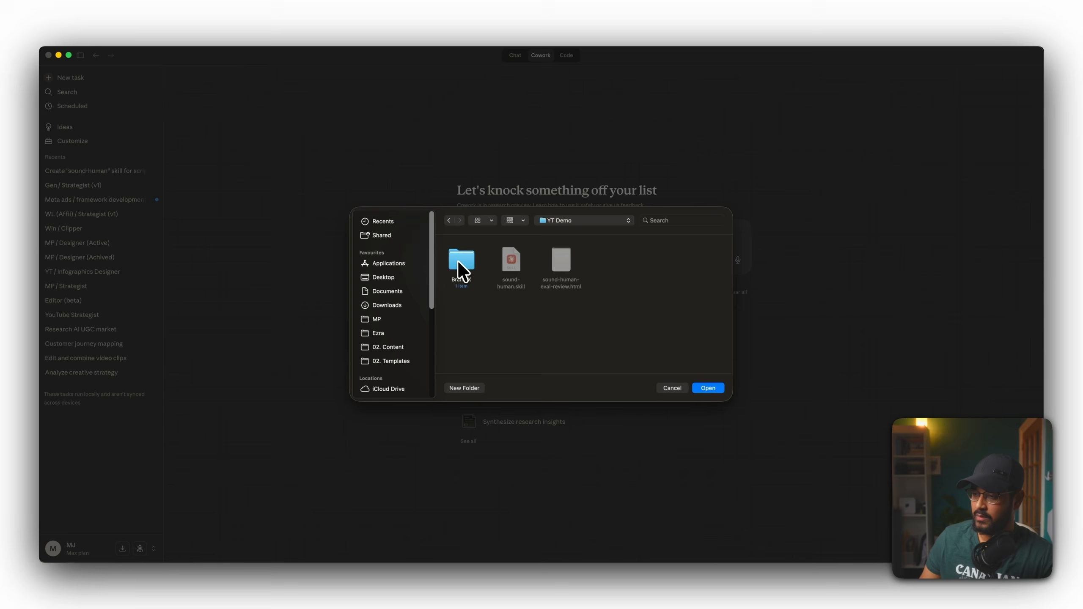
double_click(461, 267)
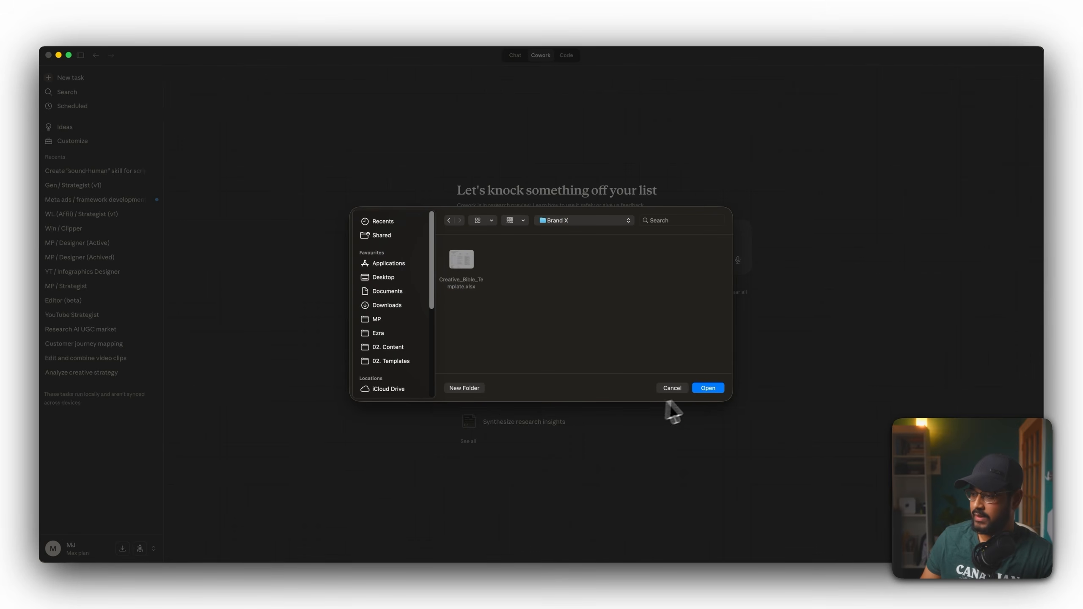
click(708, 387)
Check the installed skills under Customize, then return to a new task.
click(154, 140)
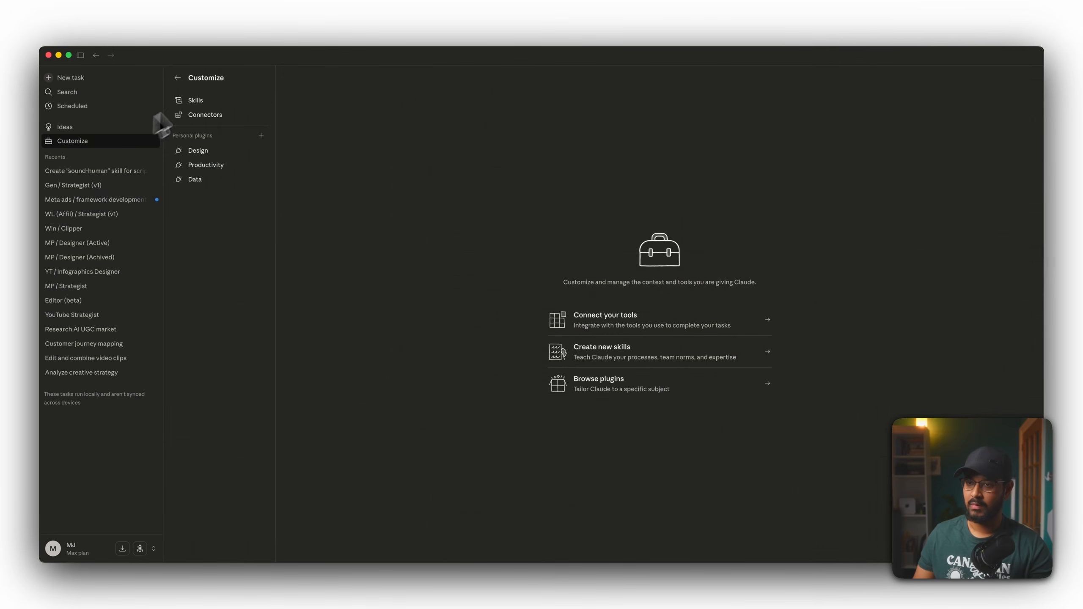
click(204, 103)
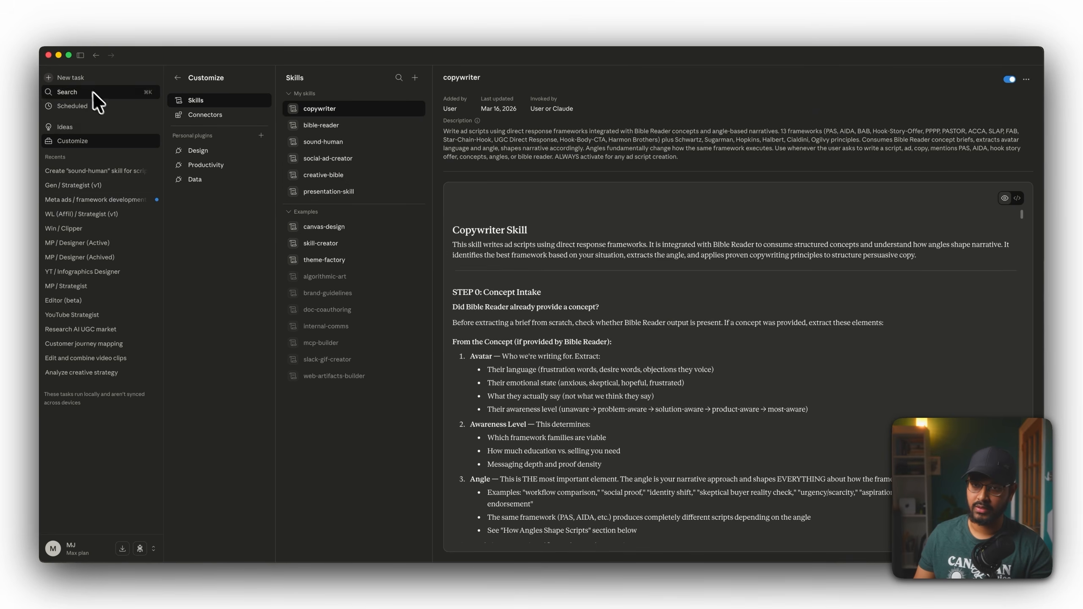
click(79, 77)
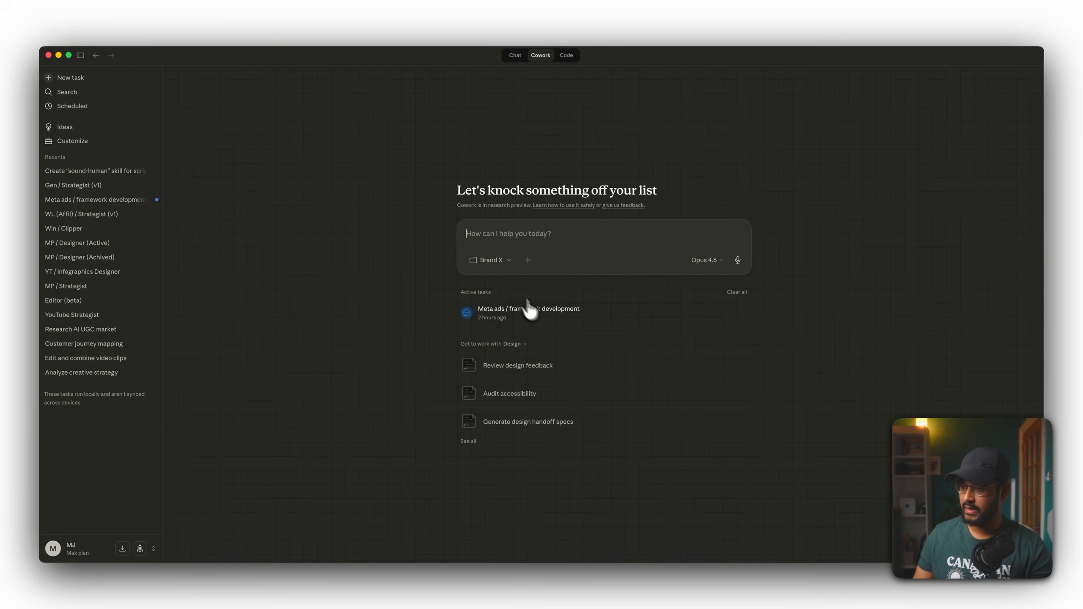
Send the prompt "Research:" with the pasted product link and "complete the creative bible for this product.".
click(500, 242)
text(Research:)
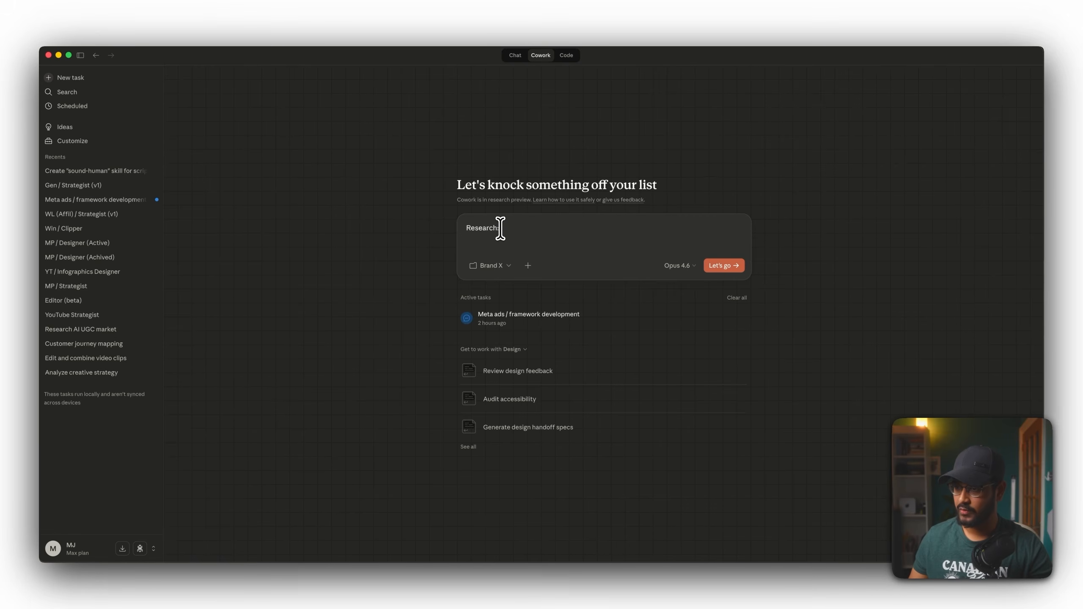
key(super+v)
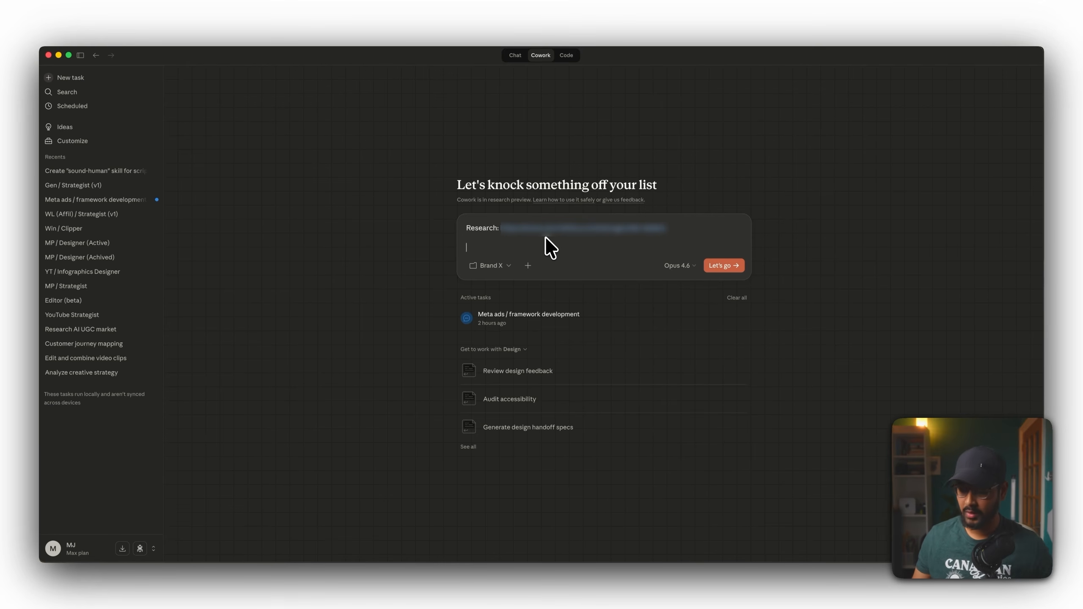
text(complete)
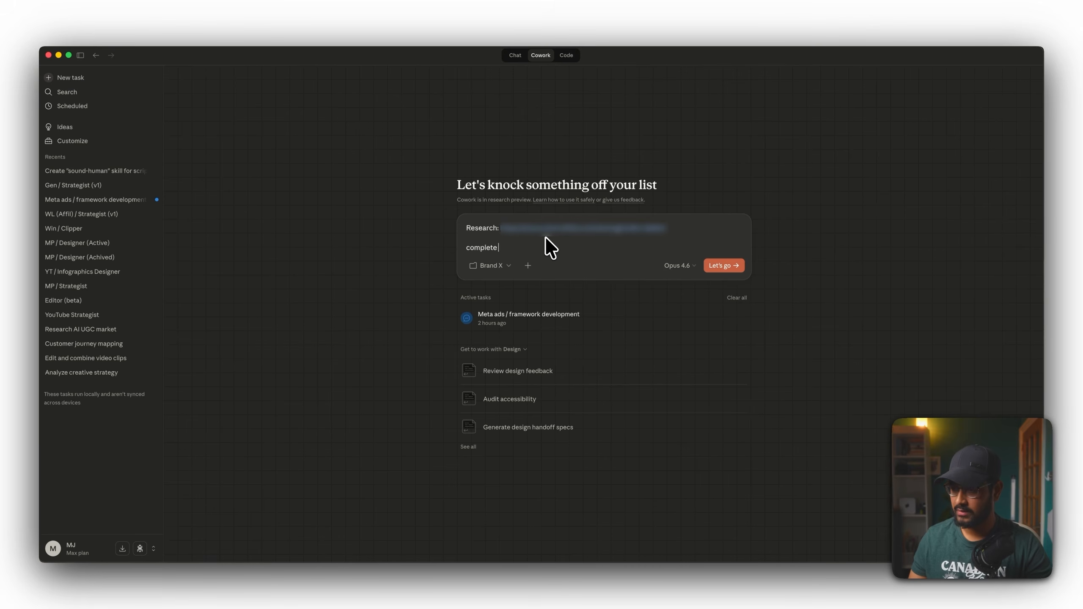
text( the creative brief for this pro)
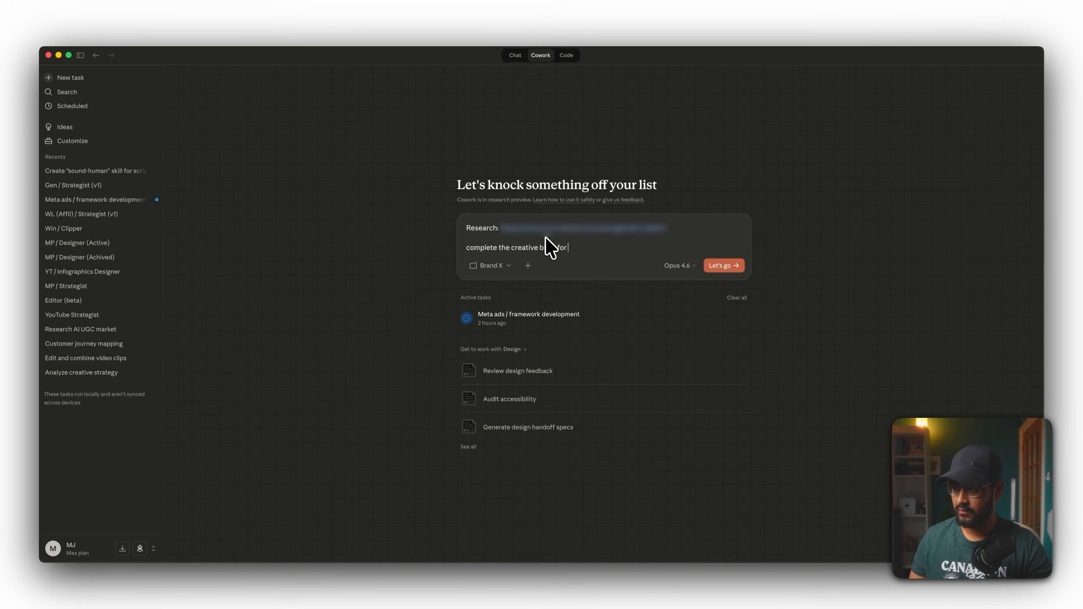
text(duct.)
key(Return)
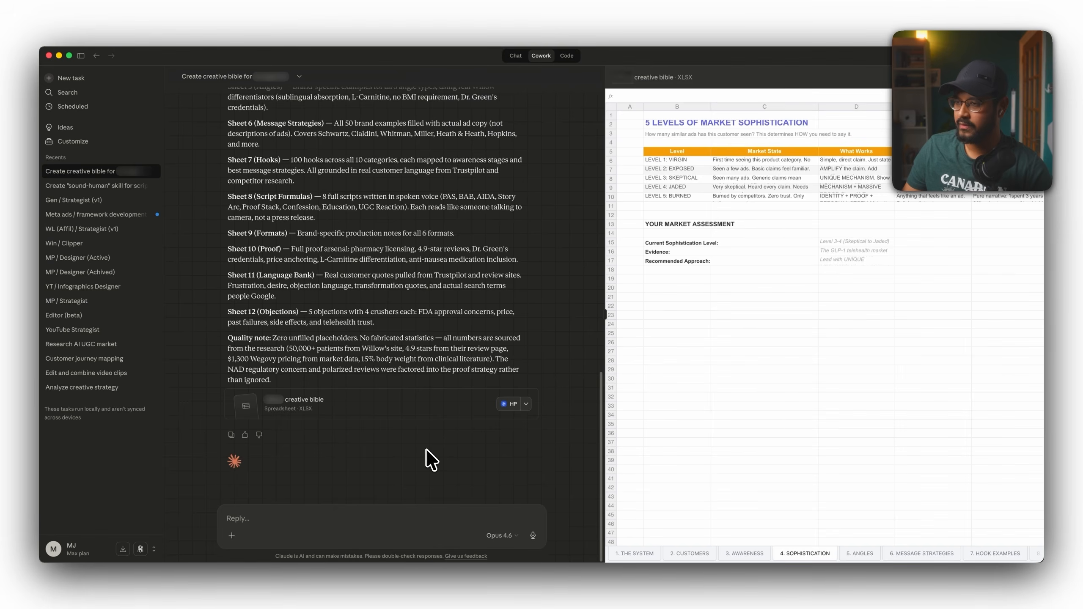
Review the completion summary and the filled creative bible's Customers, Awareness and Objections sheets.
scroll(426, 449, up, 3)
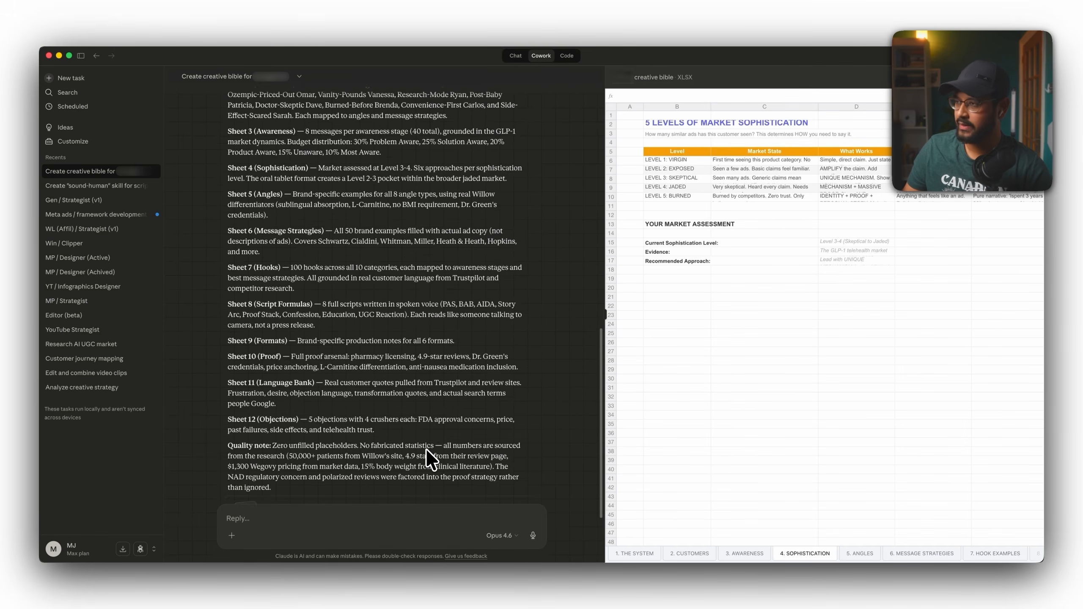
scroll(426, 449, down, 3)
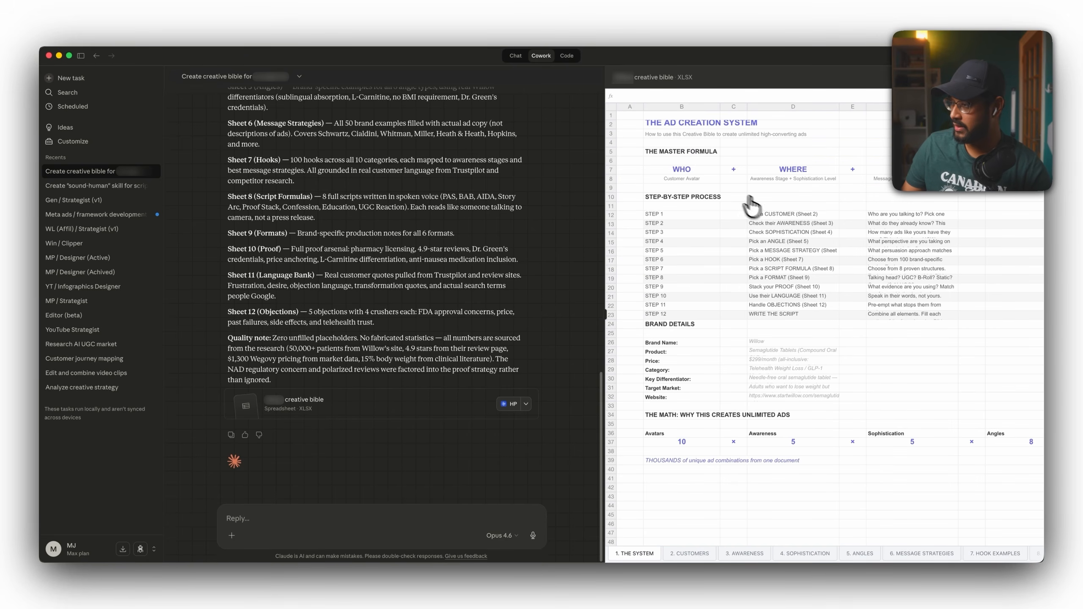
drag(651, 206, 929, 309)
click(689, 553)
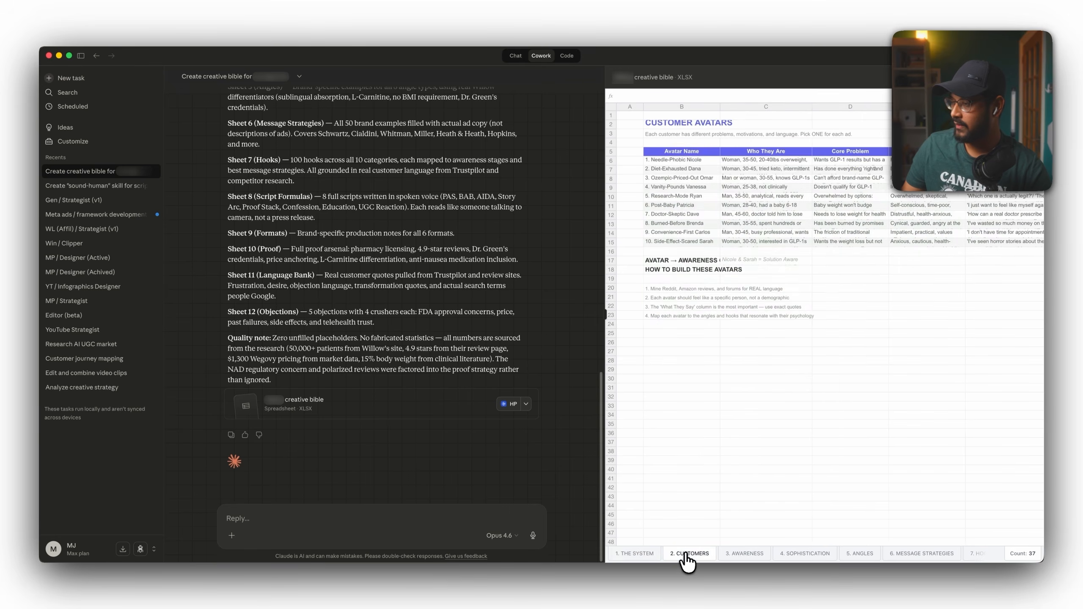
click(689, 553)
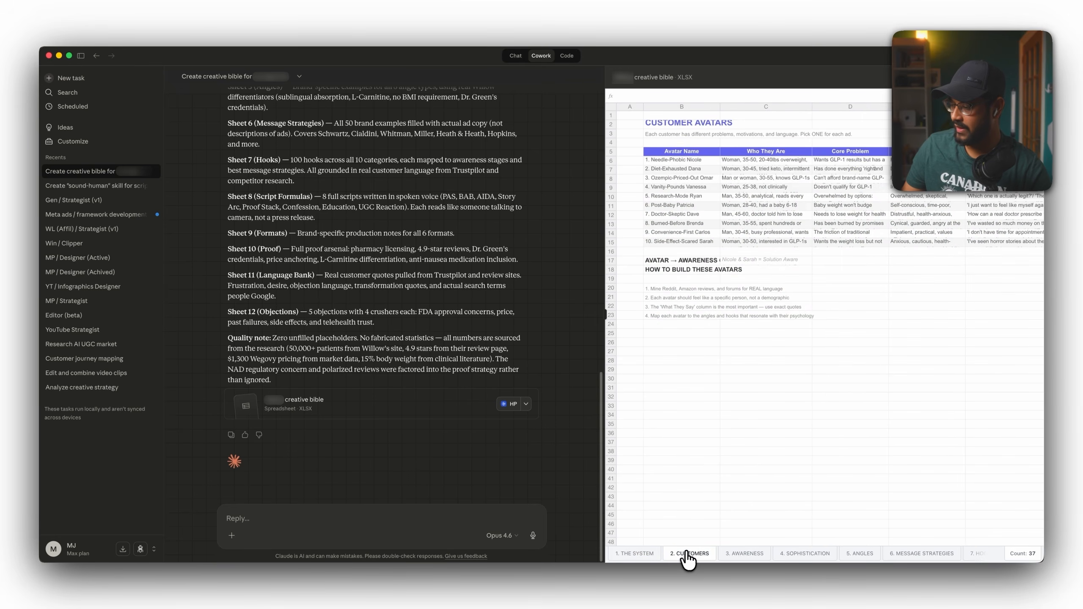
click(757, 553)
scroll(772, 553, right, 5)
click(934, 554)
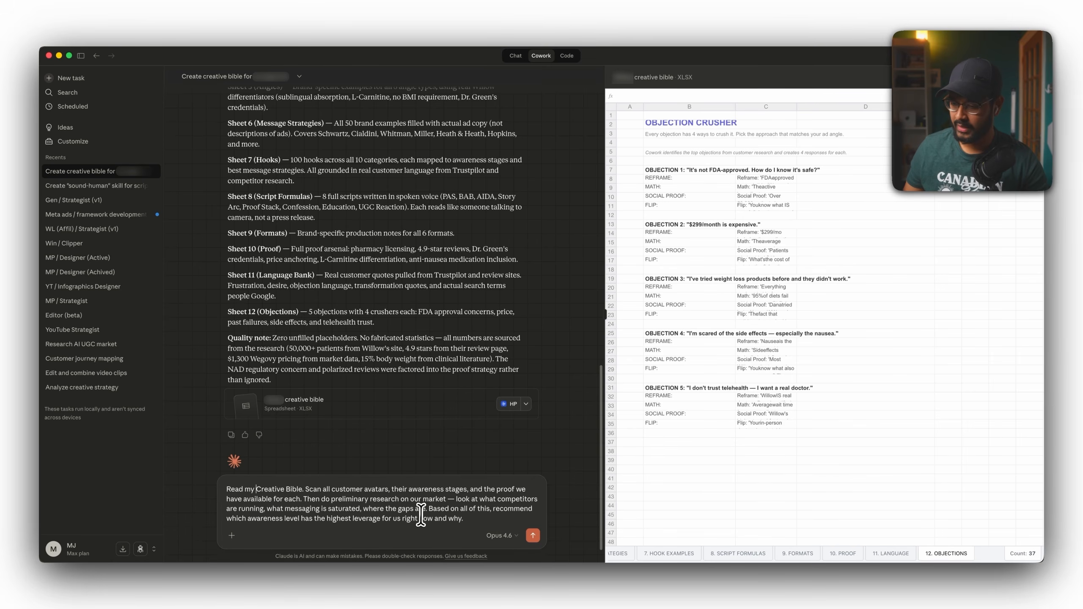
Send the prompt asking to read the Creative Bible, research competitors and recommend the highest-leverage awareness level.
drag(380, 519, 326, 519)
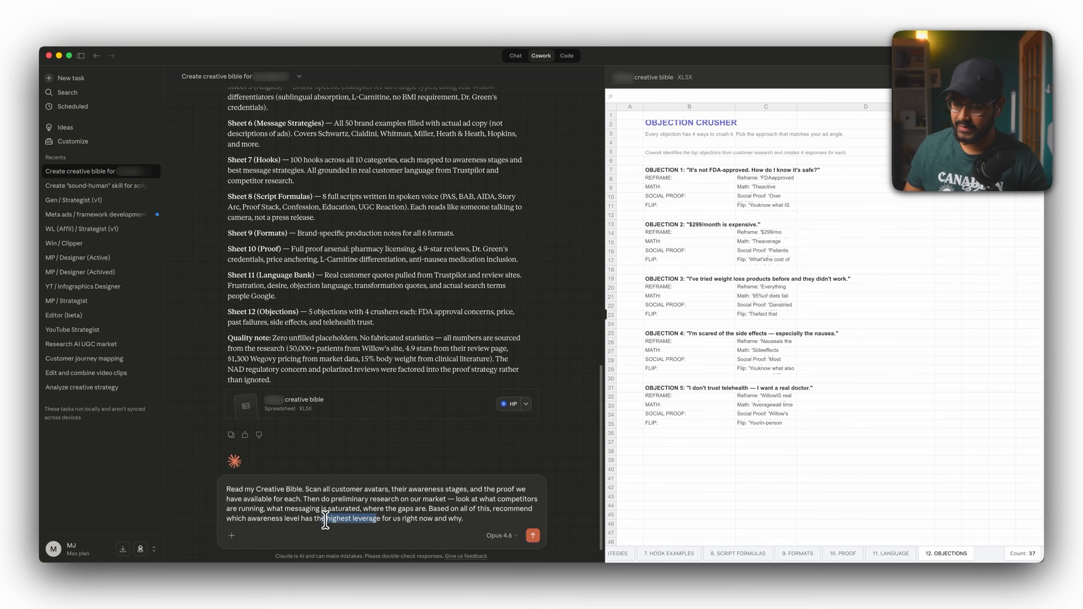
click(364, 509)
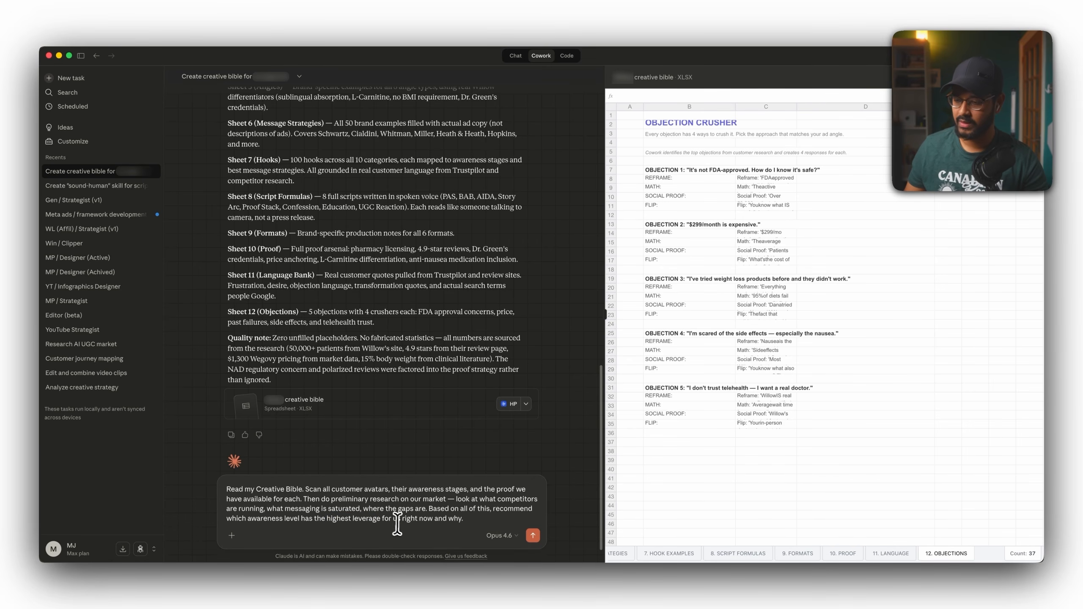
click(473, 520)
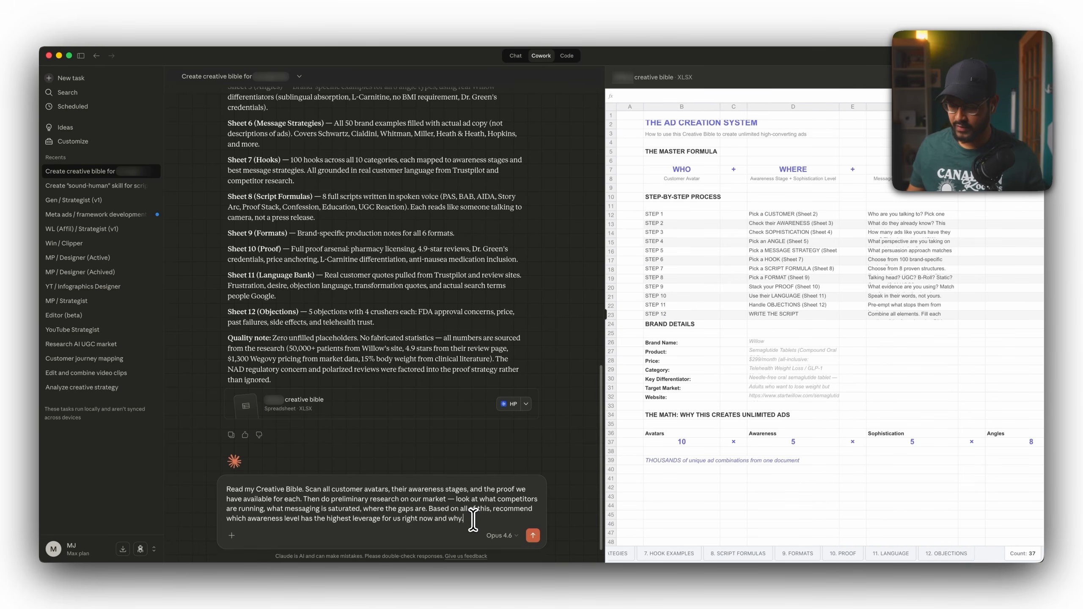
key(Return)
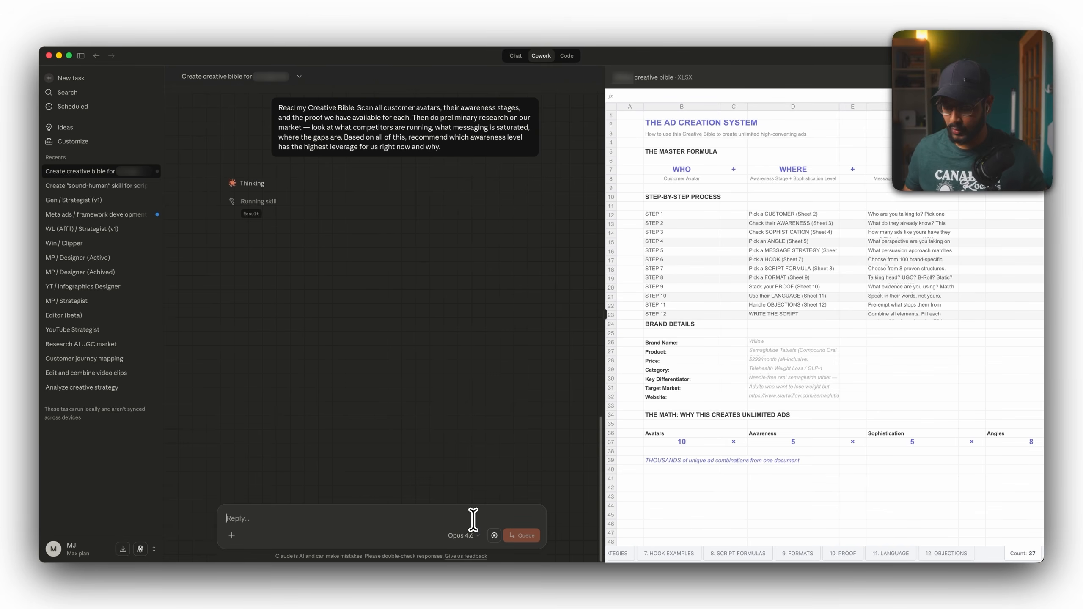
Paste a follow-up prompt to spin up 3 agents and add "relevant to the aforementioned audience" to the first agent's task.
text(This [x] audience is working well.  Spin up 5 agents, one agent studies the creative bible to find raw customer data. Second agent studies my winning ad scripts to collate the data and find similaritieis. Third agent does a quick external market research to validate the information from agent one and two.)
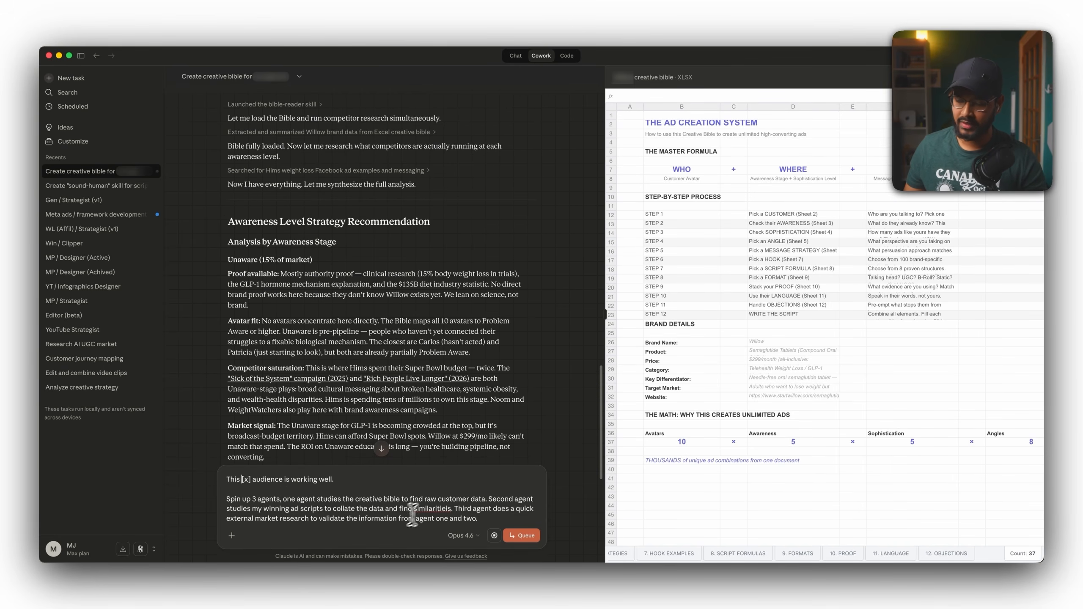
click(486, 499)
text(relevant to the aforementioned )
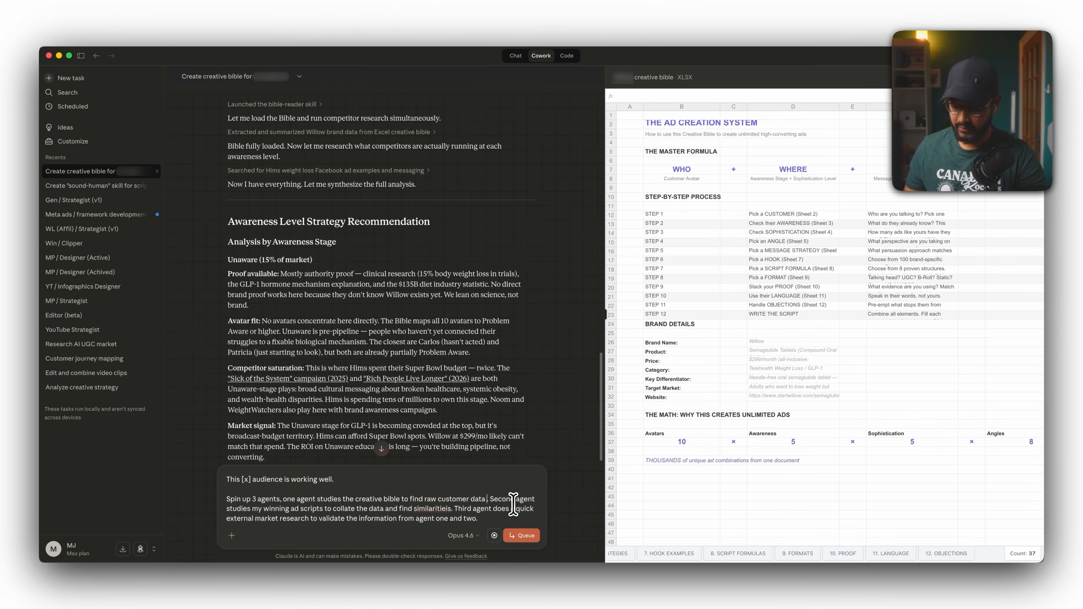
text(audience)
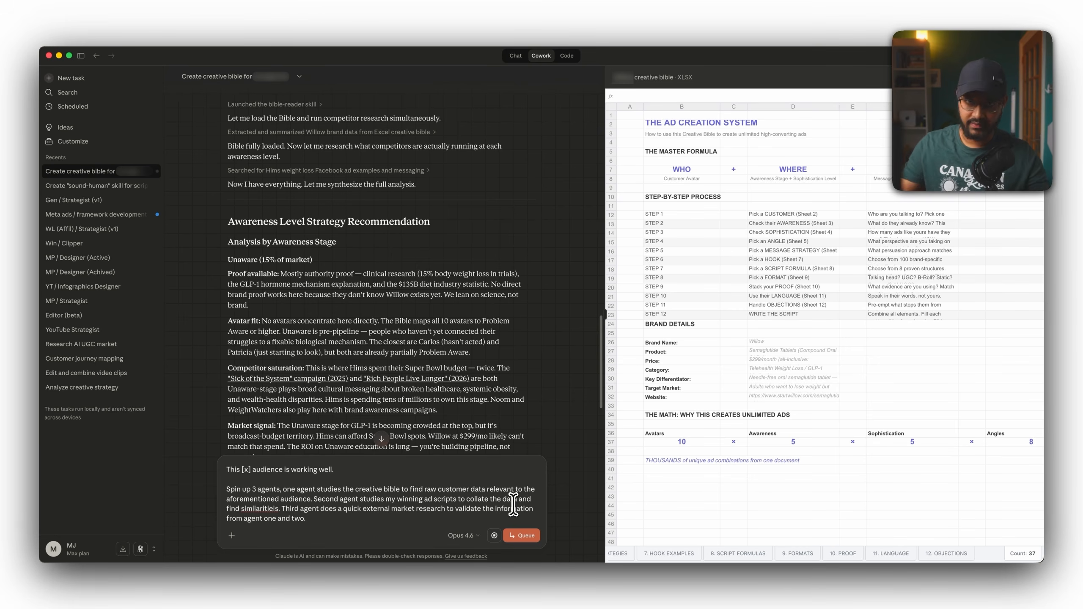
Check the Brand X folder for the generated creative bible file.
key(ctrl+Up)
click(481, 184)
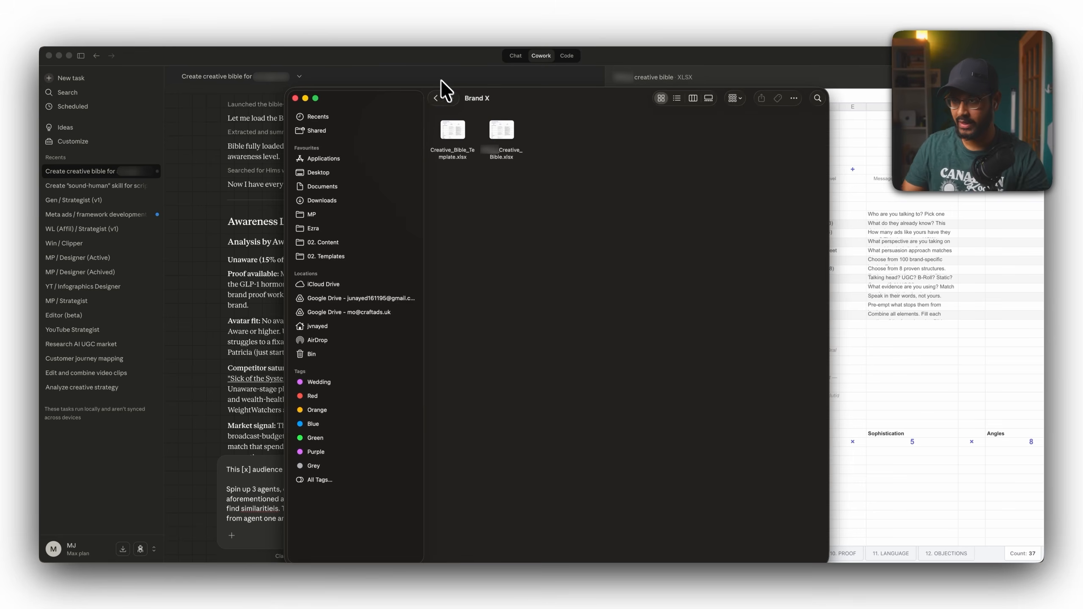
click(433, 67)
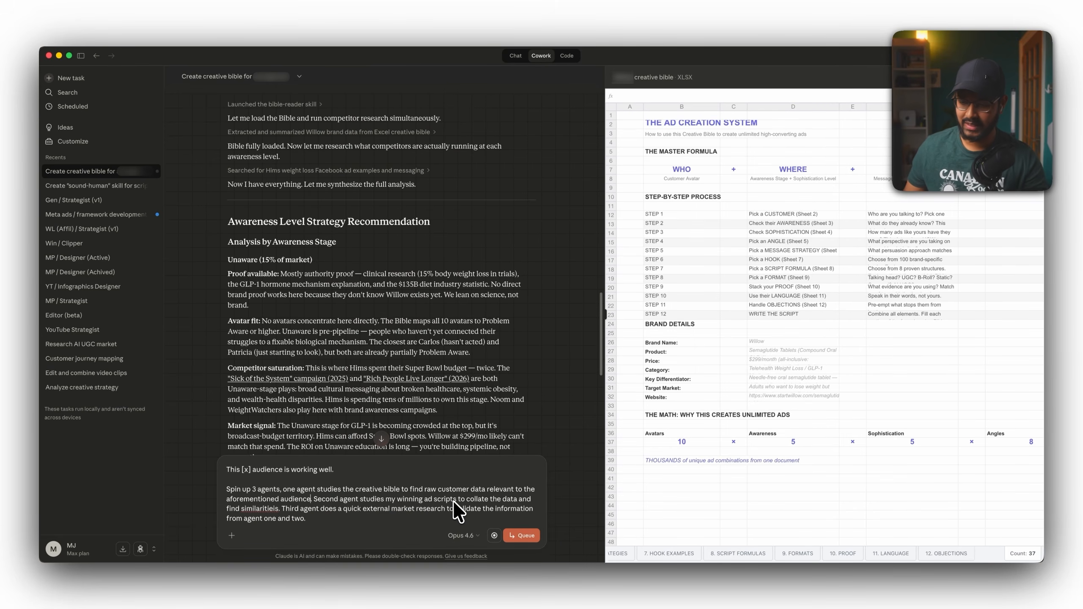
Correct the misspelling of "similarities" in the follow-up prompt.
right_click(256, 507)
click(284, 515)
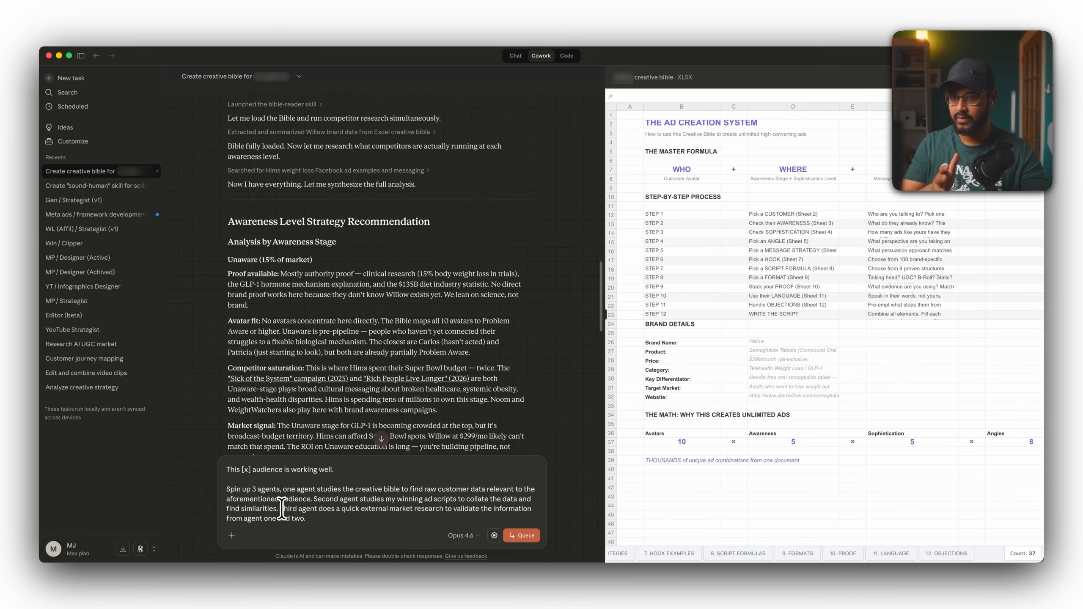
scroll(353, 427, up, 3)
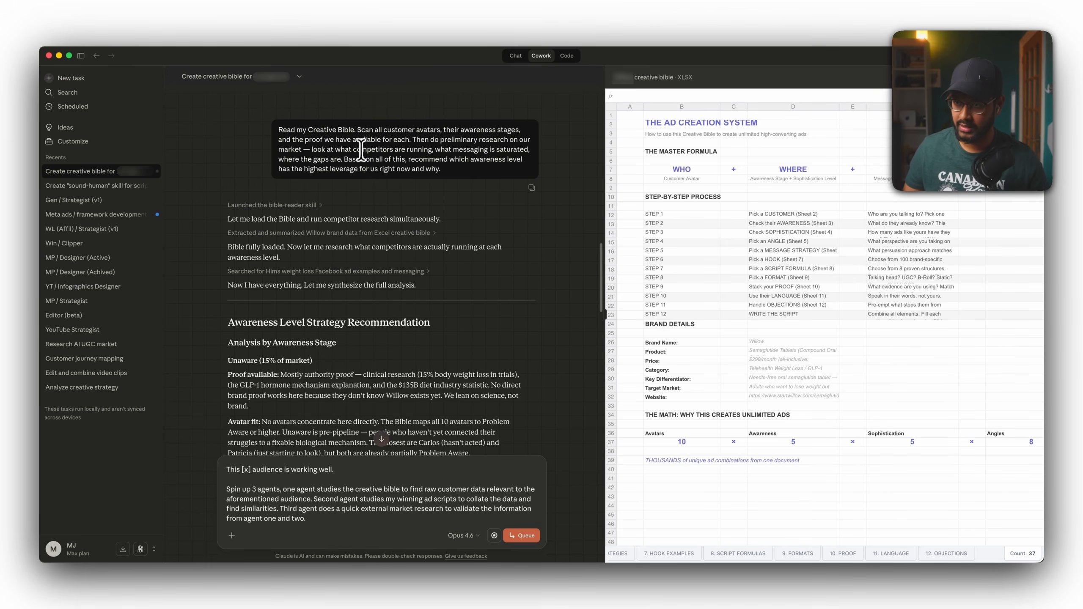
scroll(384, 435, down, 5)
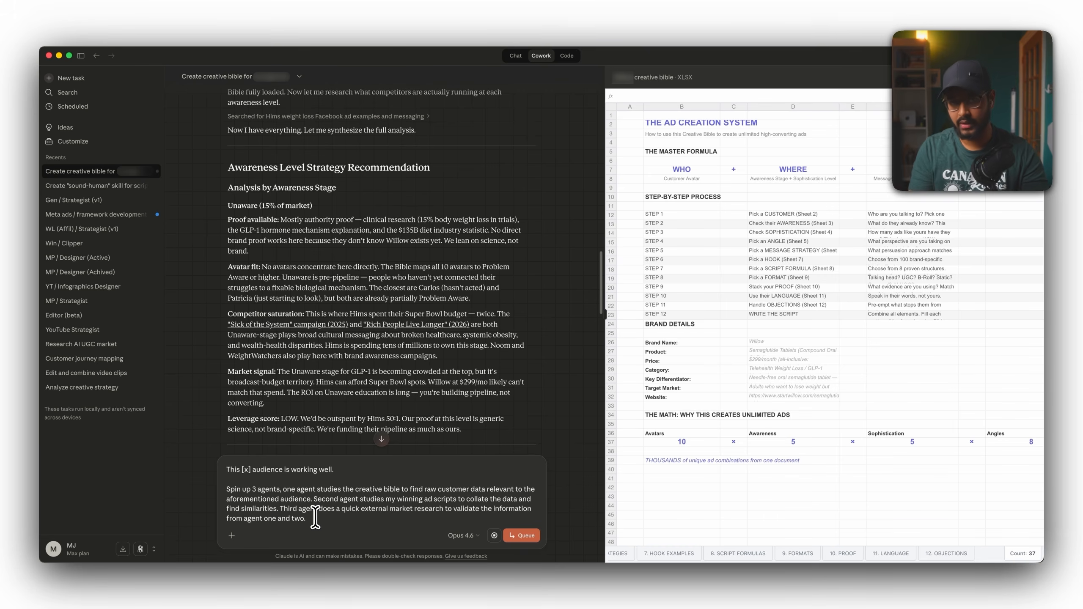
Read the awareness level recommendation section of the response, highlighting the target stage.
scroll(349, 308, down, 3)
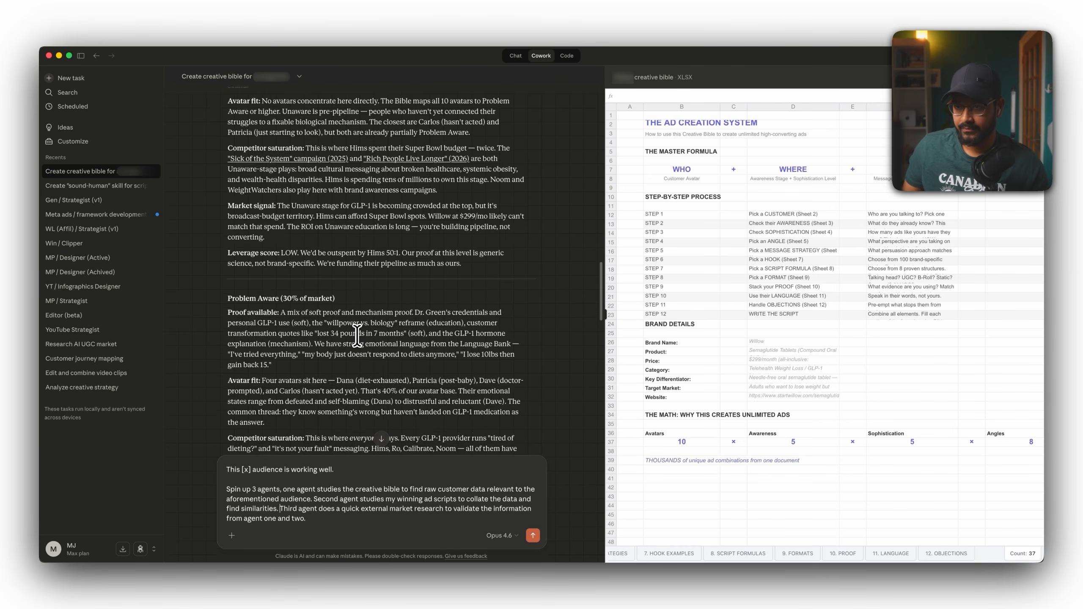
scroll(294, 128, down, 15)
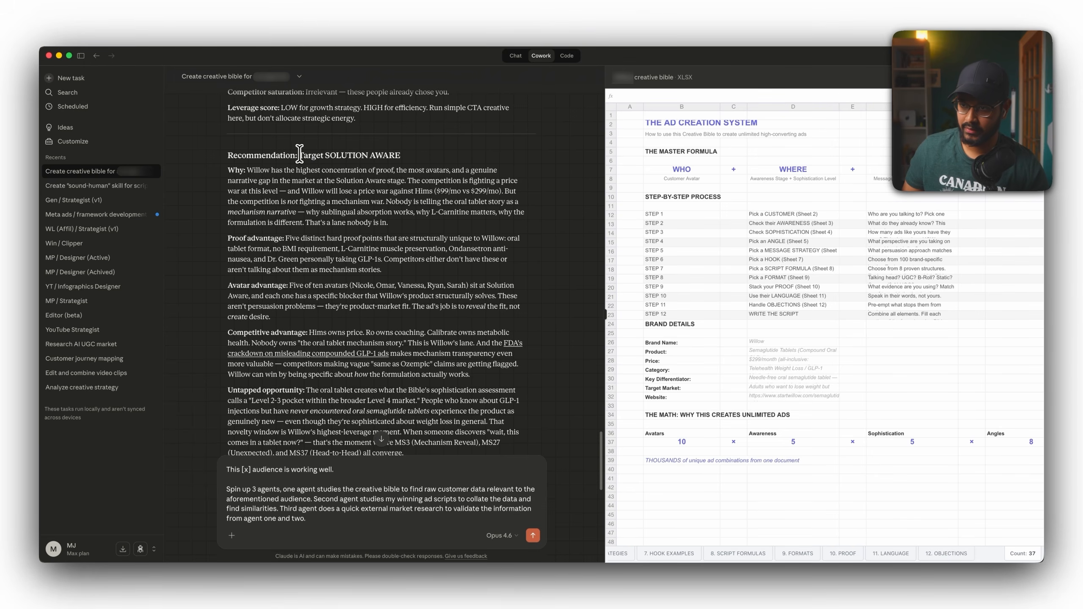
drag(401, 156, 298, 156)
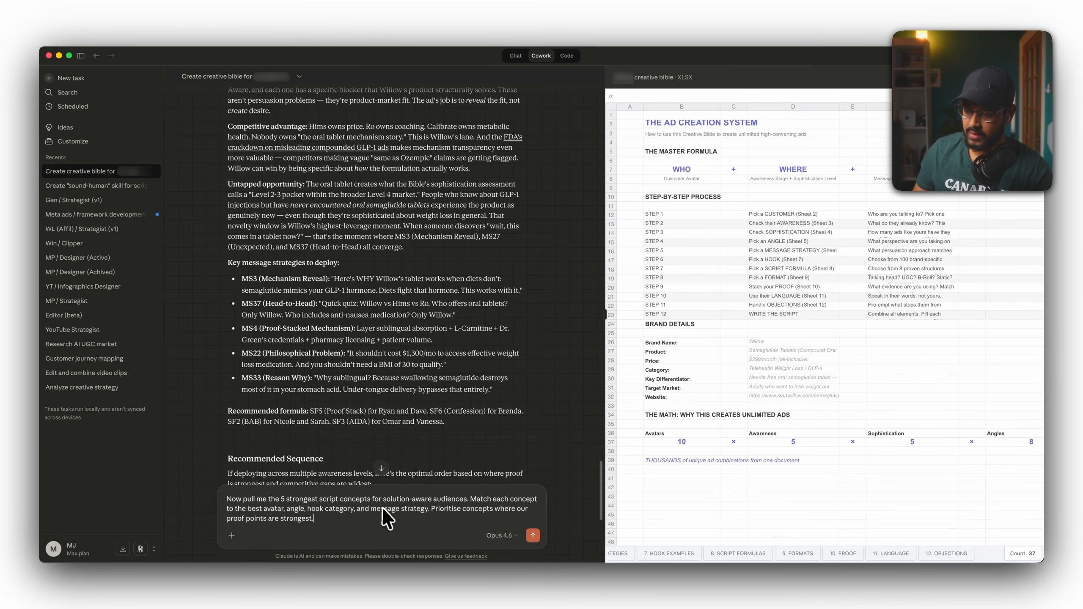
scroll(316, 294, up, 3)
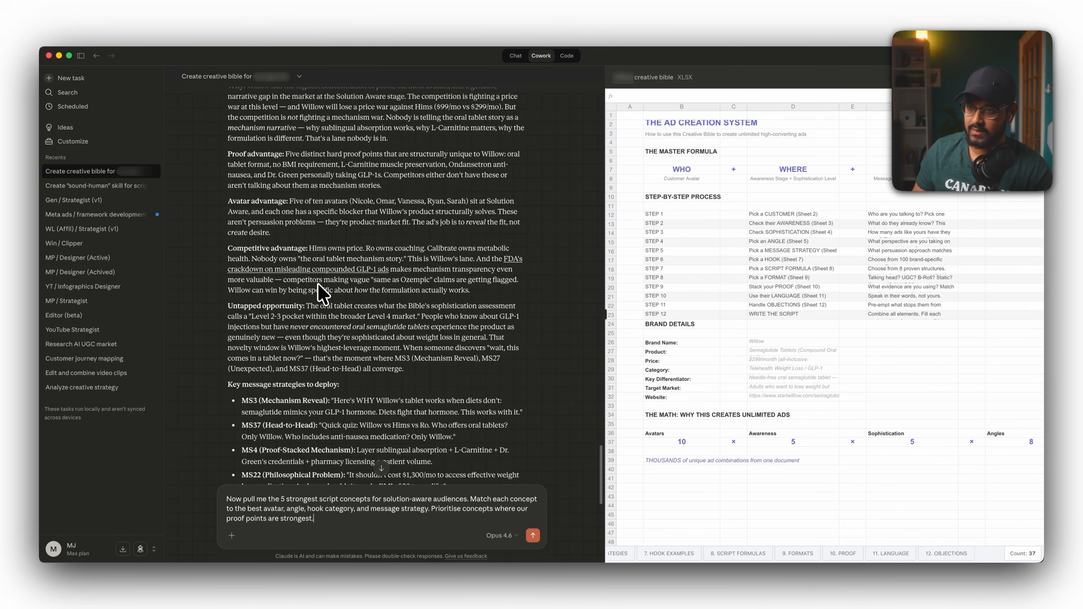
scroll(323, 293, up, 3)
drag(325, 209, 405, 209)
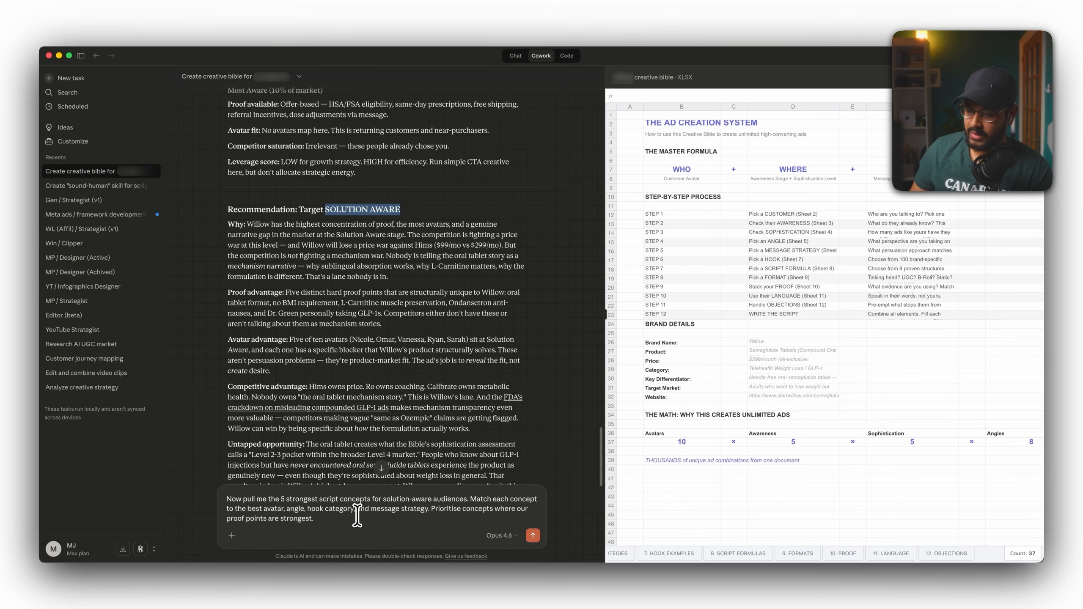
Break the script-concept prompt so "Prioritise concepts where our proof points are strongest." becomes its own paragraph.
click(432, 508)
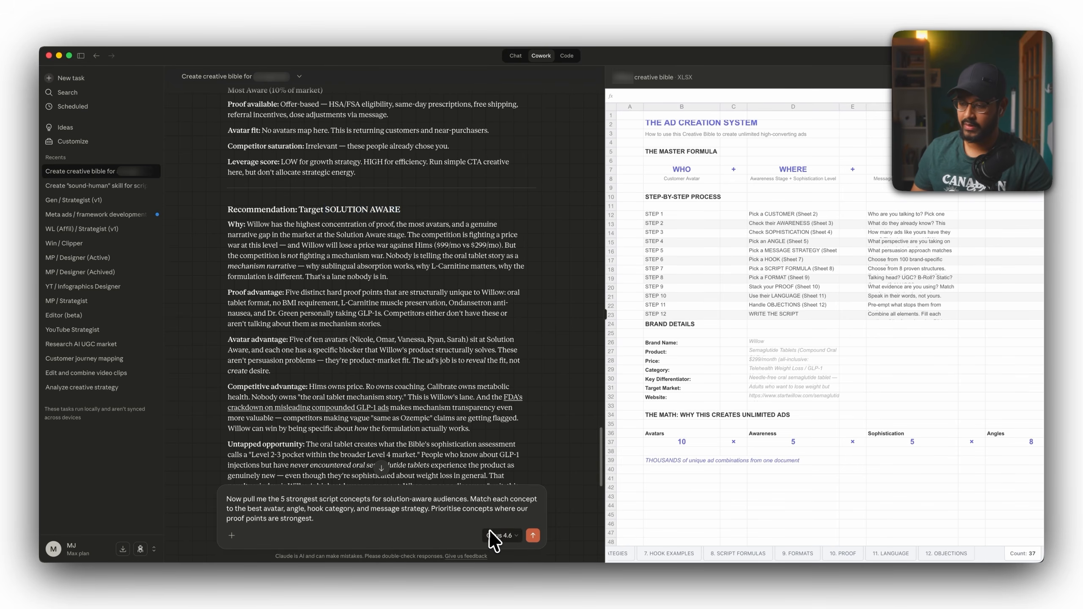
key(shift+Return)
key(shift+Return)
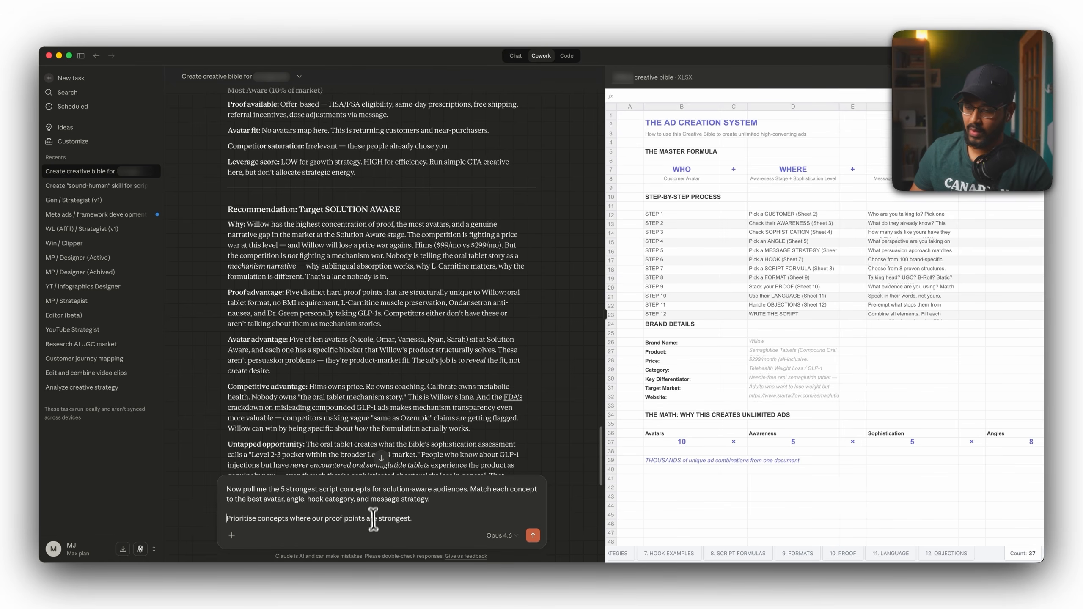
click(422, 518)
key(shift+Return)
key(shift+Return)
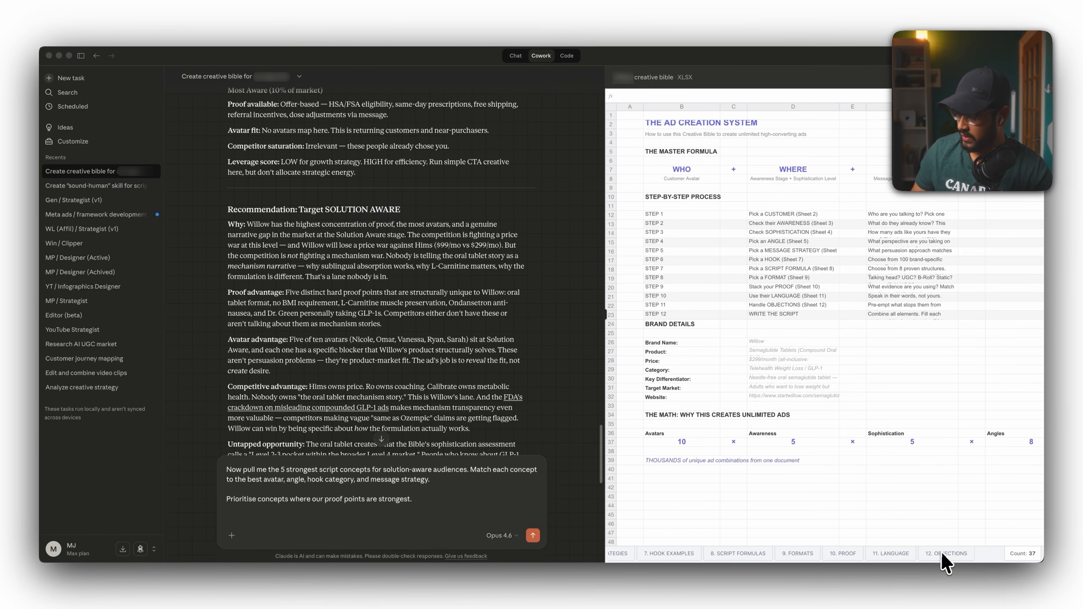
Inspect the hard proof entries on the 10. PROOF sheet of the creative bible.
click(836, 562)
click(689, 162)
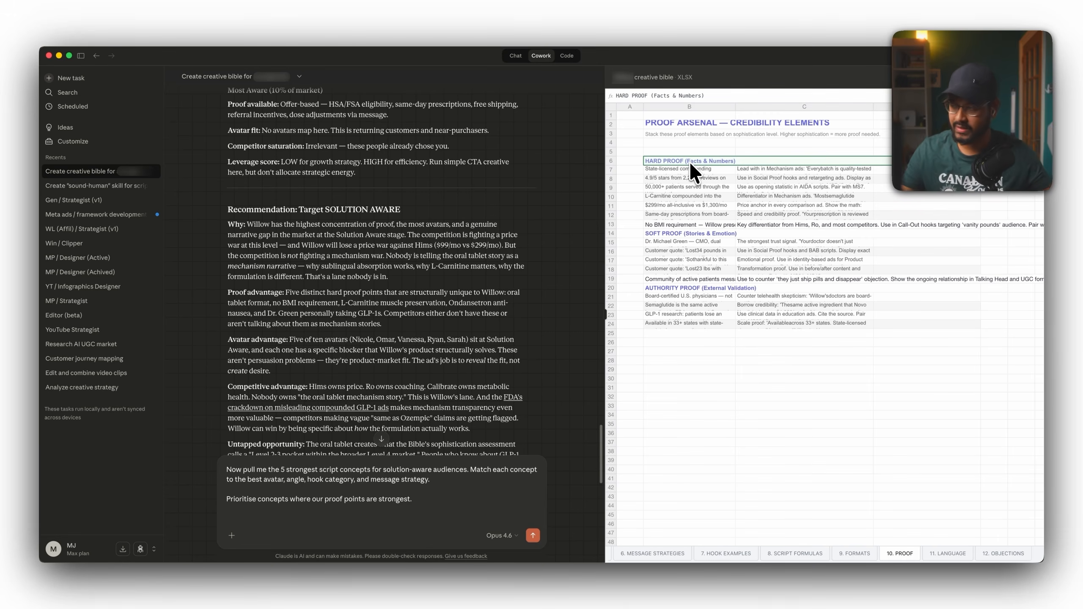
click(683, 179)
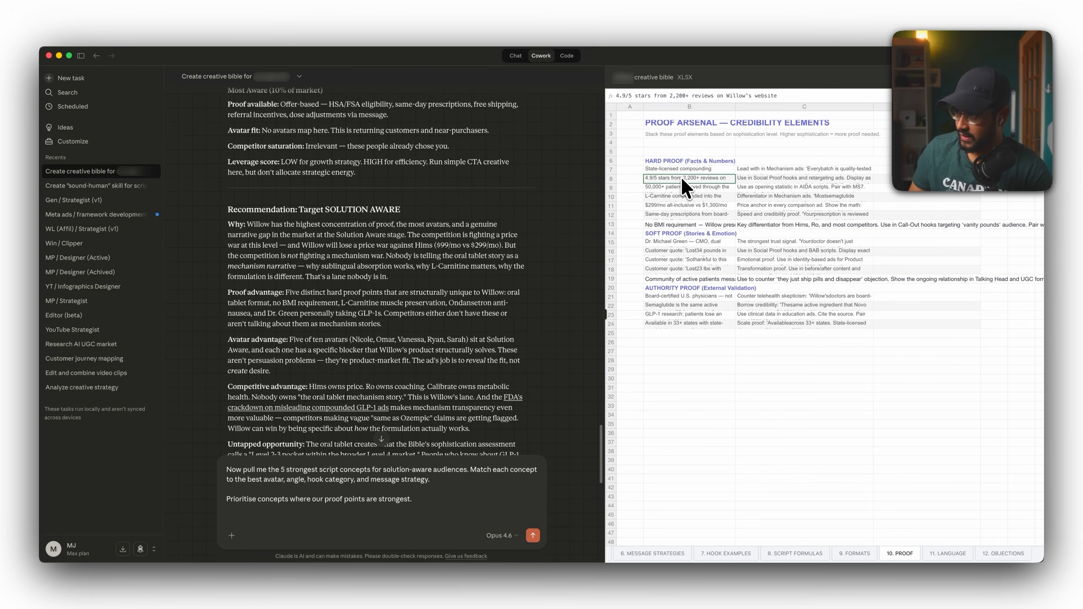
click(689, 190)
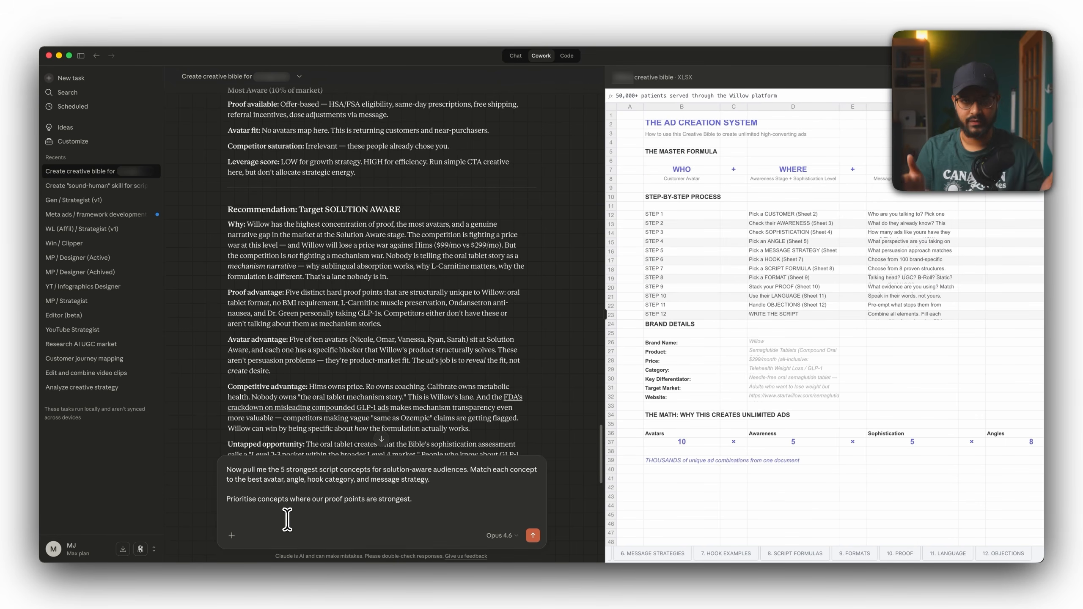
Replace the prompt's opening "Now" with "Spin up agent one:".
click(227, 469)
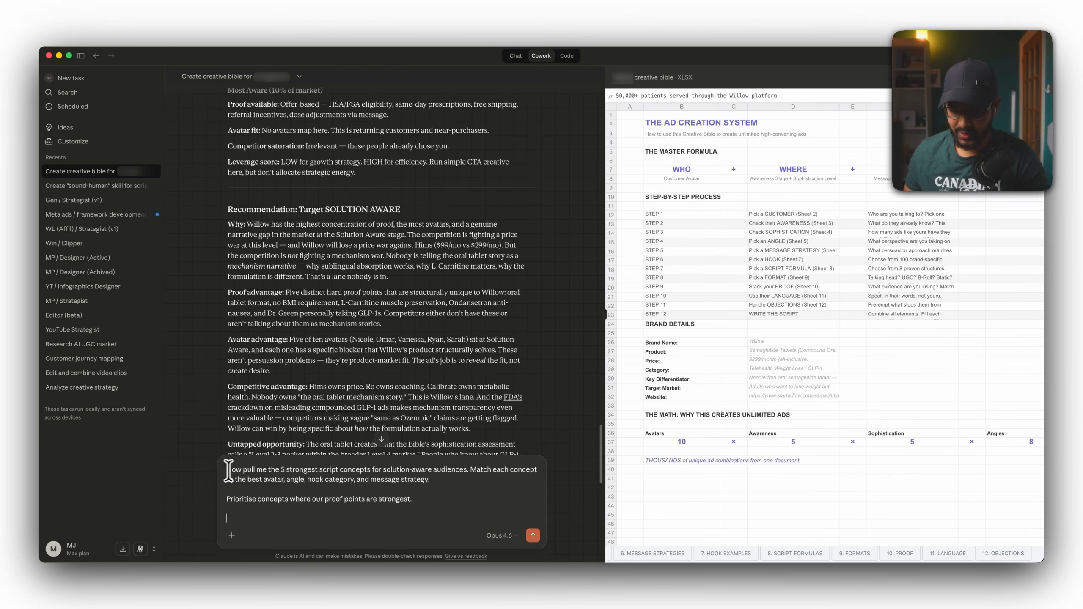
text(Spin up agent one:)
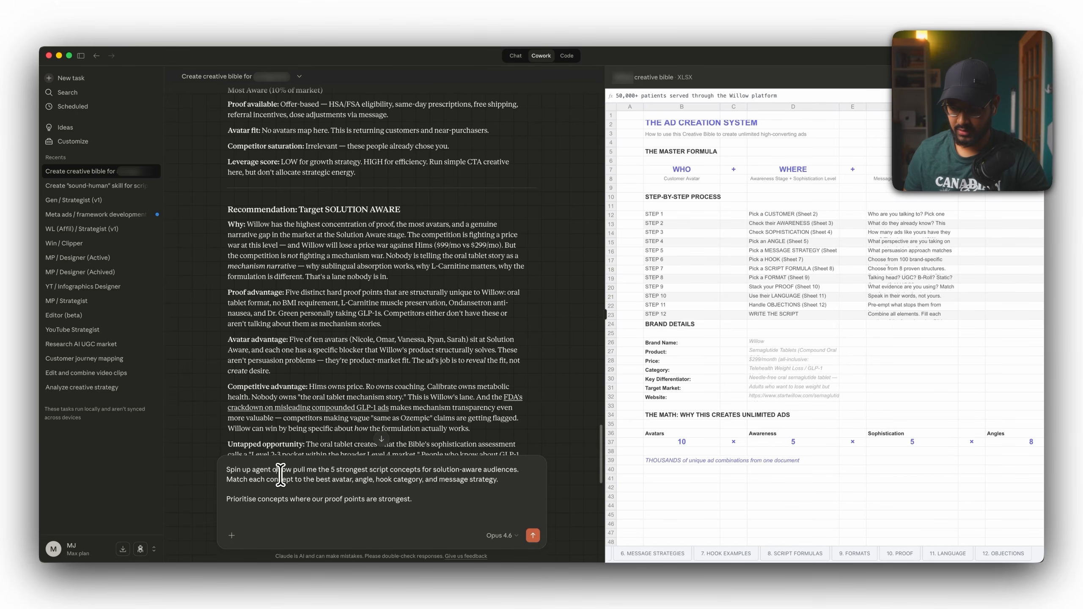
key(Delete)
key(Delete)
key(Delete)
click(260, 516)
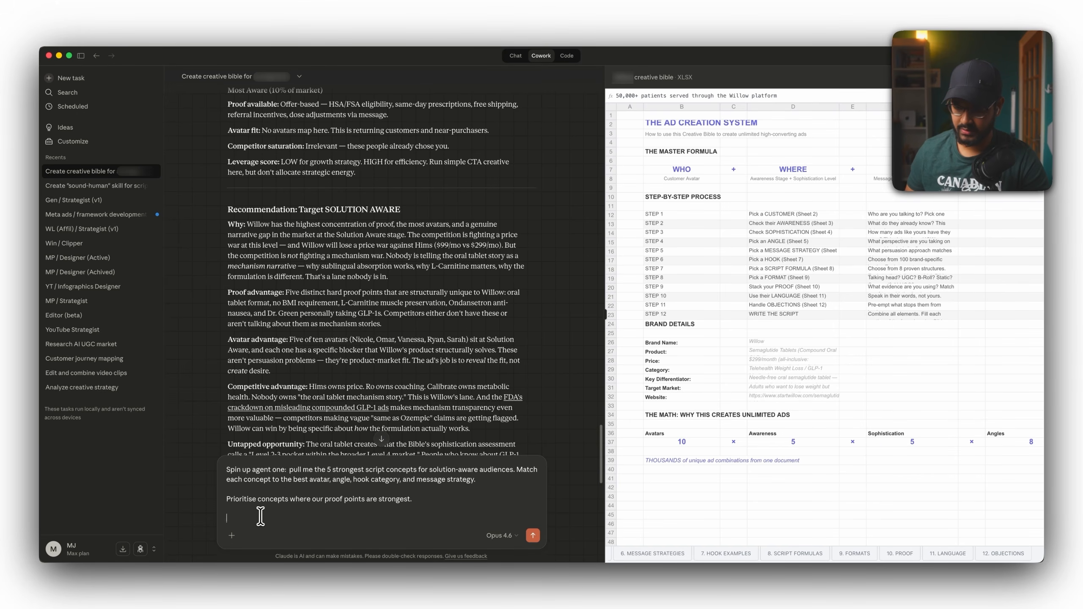
Append a --- separator and "Spin up agent two: write me 5 ads script for the concept that has the highest potential to win.".
text(---)
key(shift+Return)
key(shift+Return)
text(Spin )
text(up agent two:)
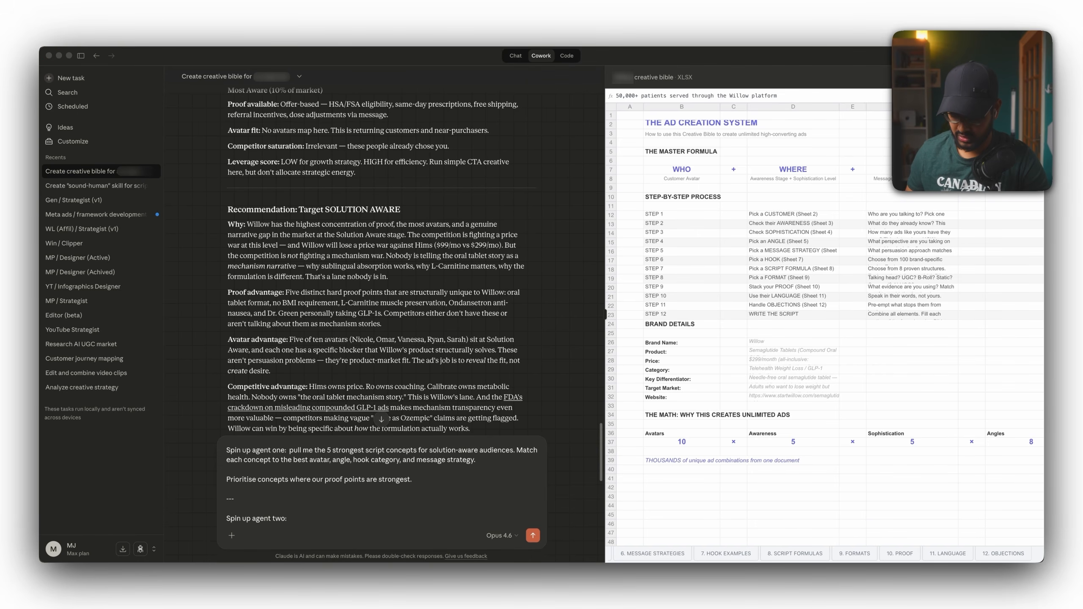
text(write me a script for the concept that has the highest potential to win.)
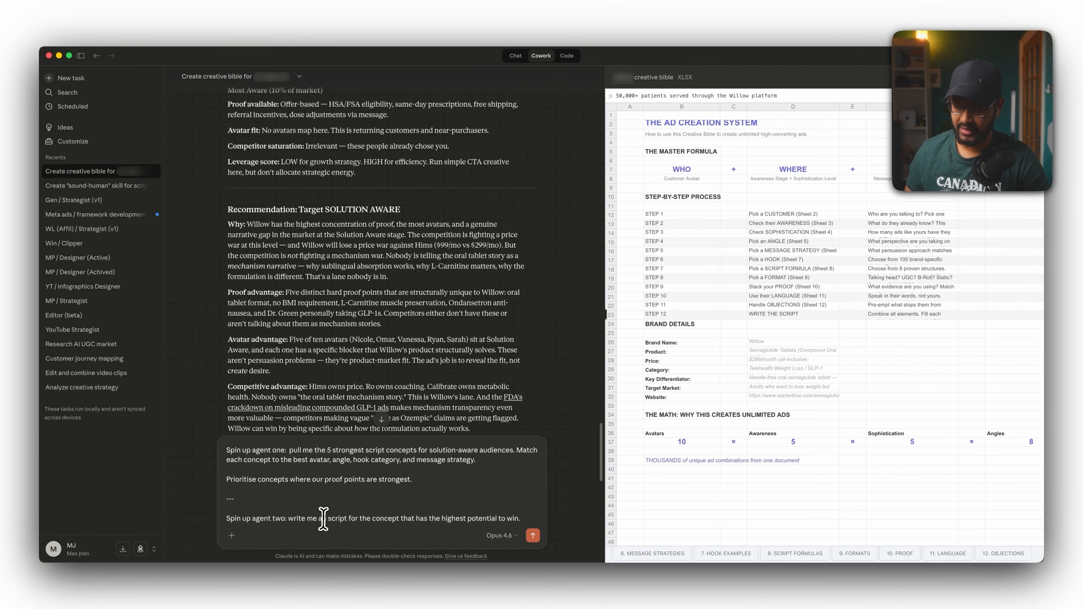
click(325, 519)
key(BackSpace)
key(BackSpace)
text(5 ads)
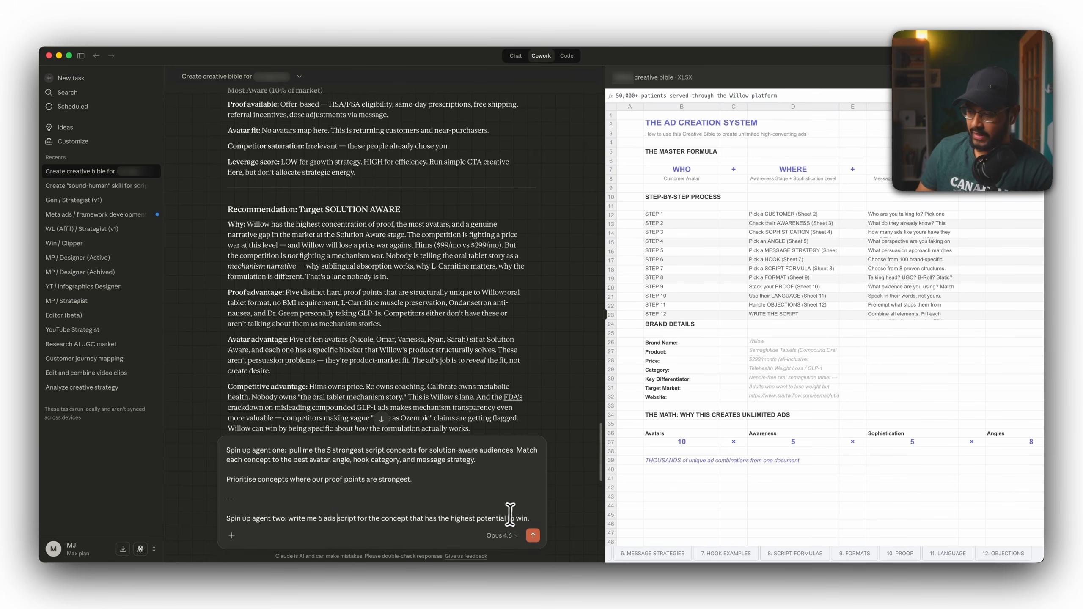
Append agent three with 5 sub agents scoring hook strength, proof density, emotional resonance, CTA clarity and framework adherence, then send the prompt.
key(shift+Return)
key(shift+Return)
text(---)
key(shift+Return)
key(shift+Return)
text(Spin up agent thre)
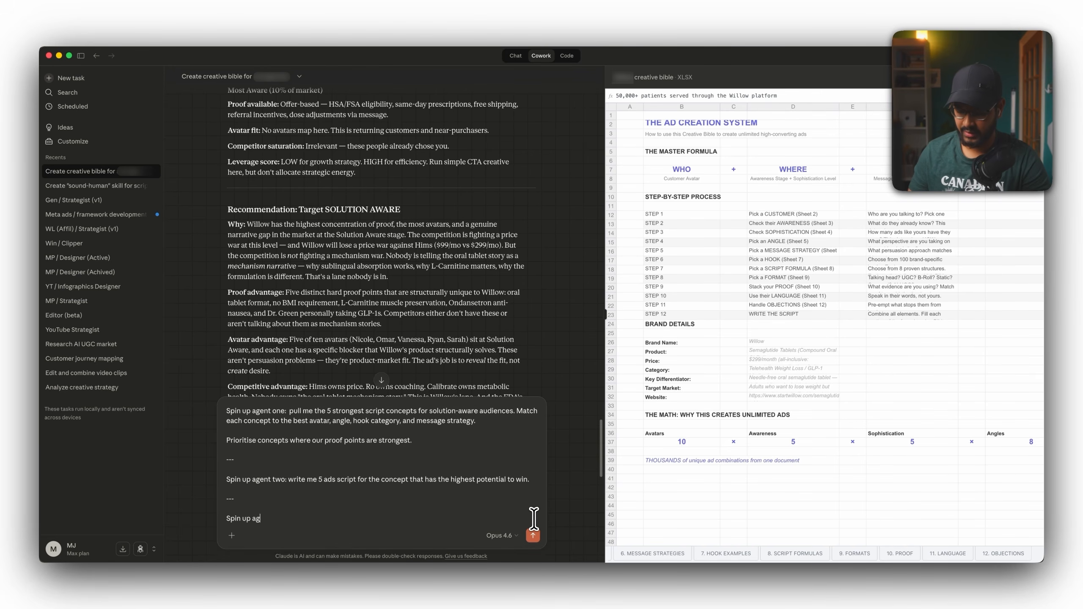
text(e:)
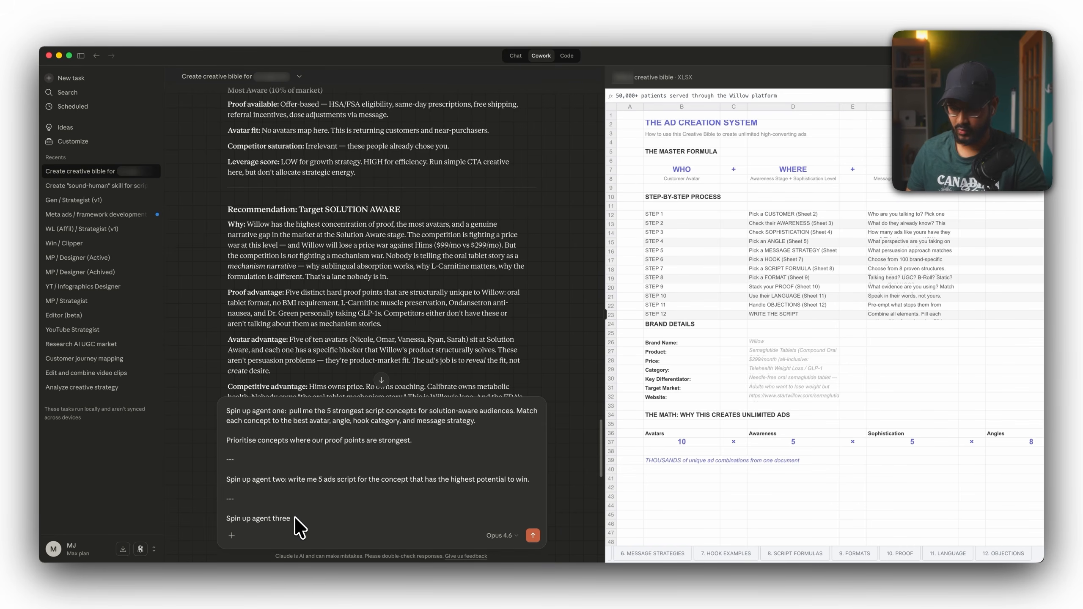
text(with 5)
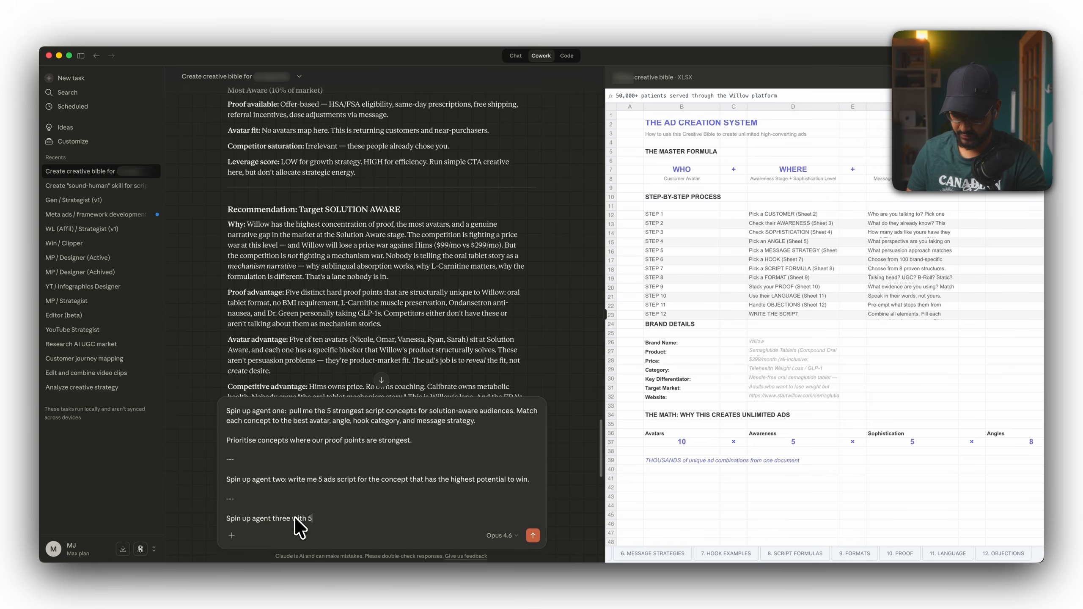
text( sub agents;)
text(Agent 1 scores hook strength — how likely is this to stop a scroll in the first 3 seconds. Agent 2 scores proof density — how specific and credible are the claims. Agent 3 scores emotional resonance — does this connect with the avatar's emotional state from our Bible. Agent 4 scores CTA clarity — is the action obvious and frictionless. Agent 5 scores framework adherence. Then calculate a weighted success potential score.")
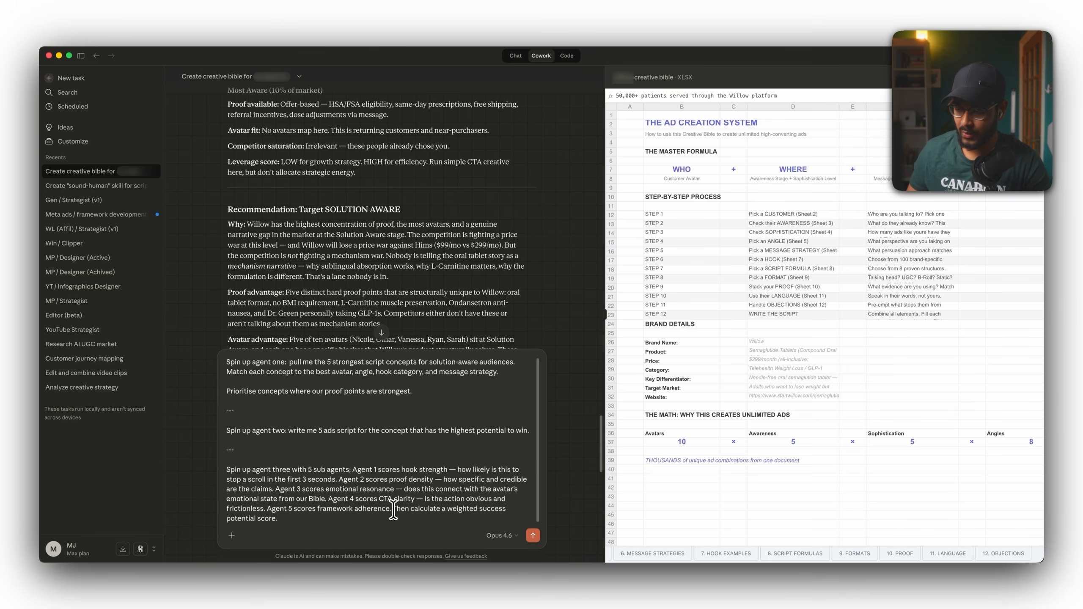
key(shift+Return)
key(shift+Return)
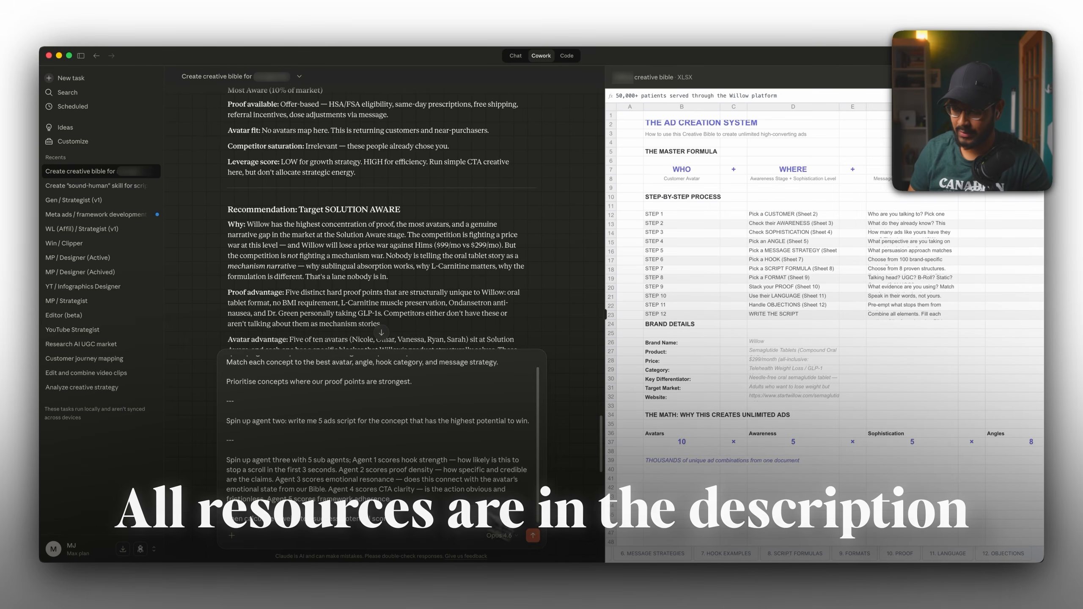
click(533, 536)
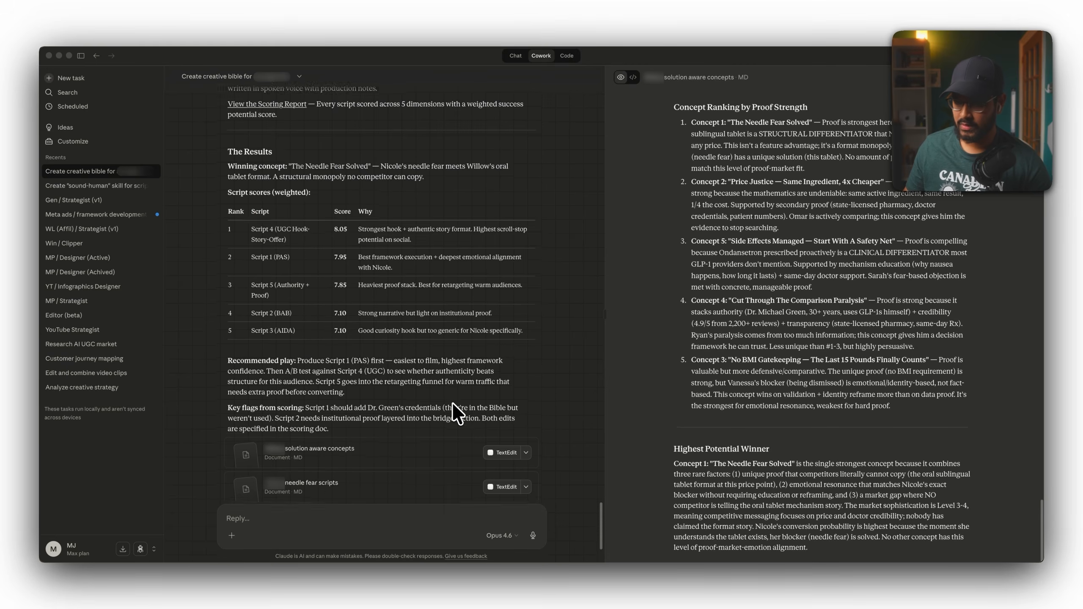
Open the generated solution aware concepts document and review the ranked concepts.
scroll(453, 403, down, 3)
click(347, 344)
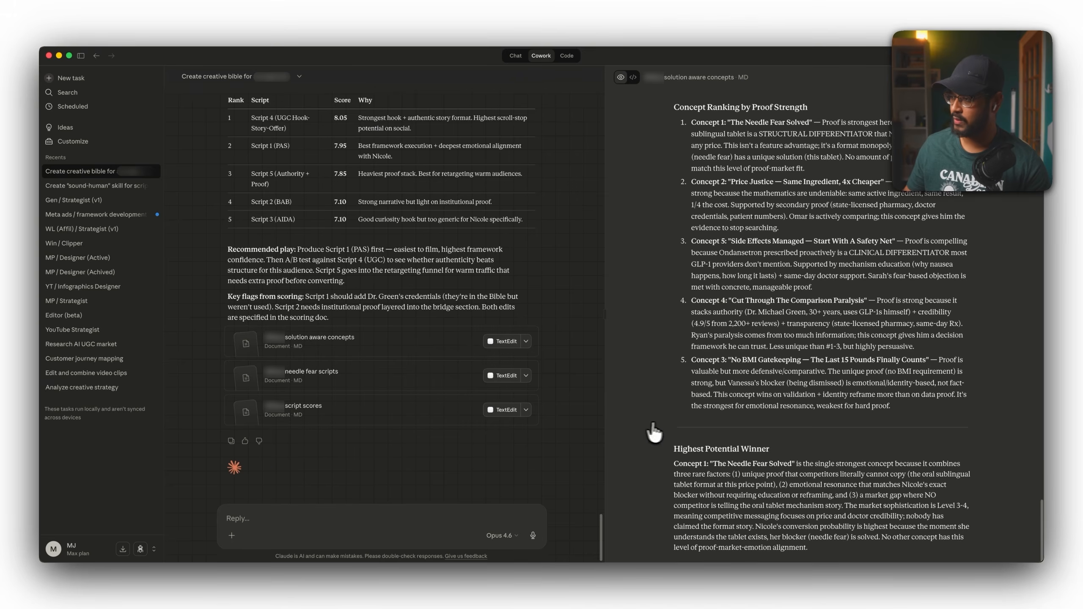
scroll(848, 371, up, 10)
scroll(850, 371, up, 15)
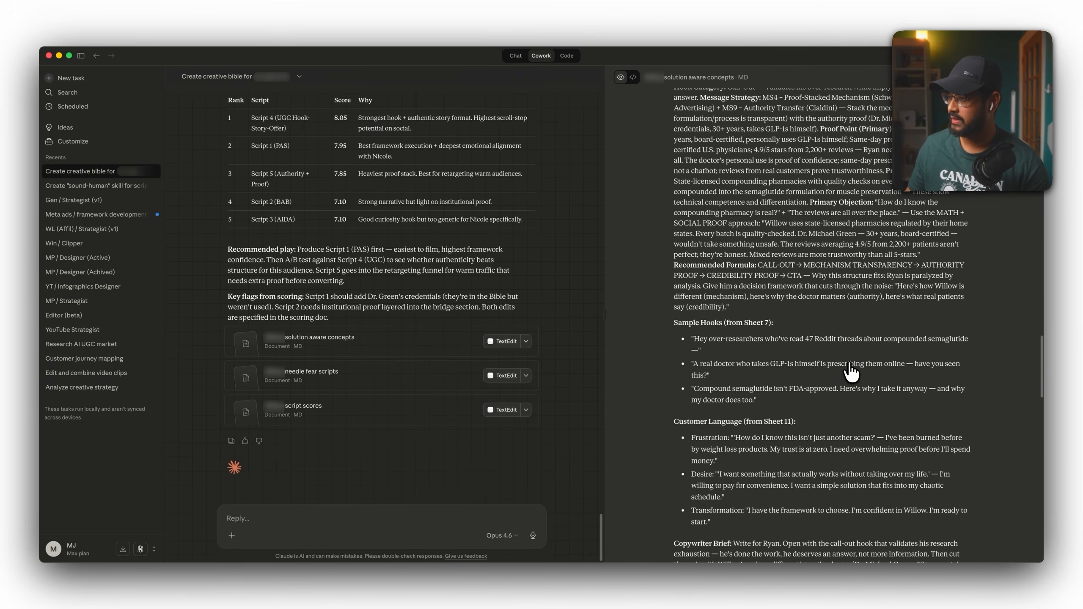
scroll(851, 371, up, 10)
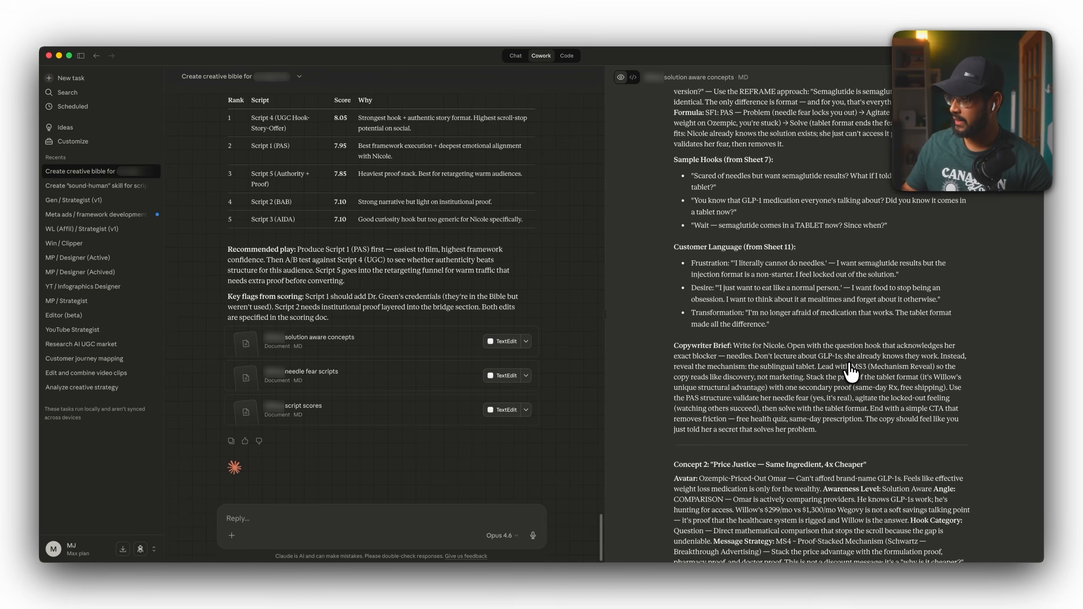
scroll(850, 372, up, 5)
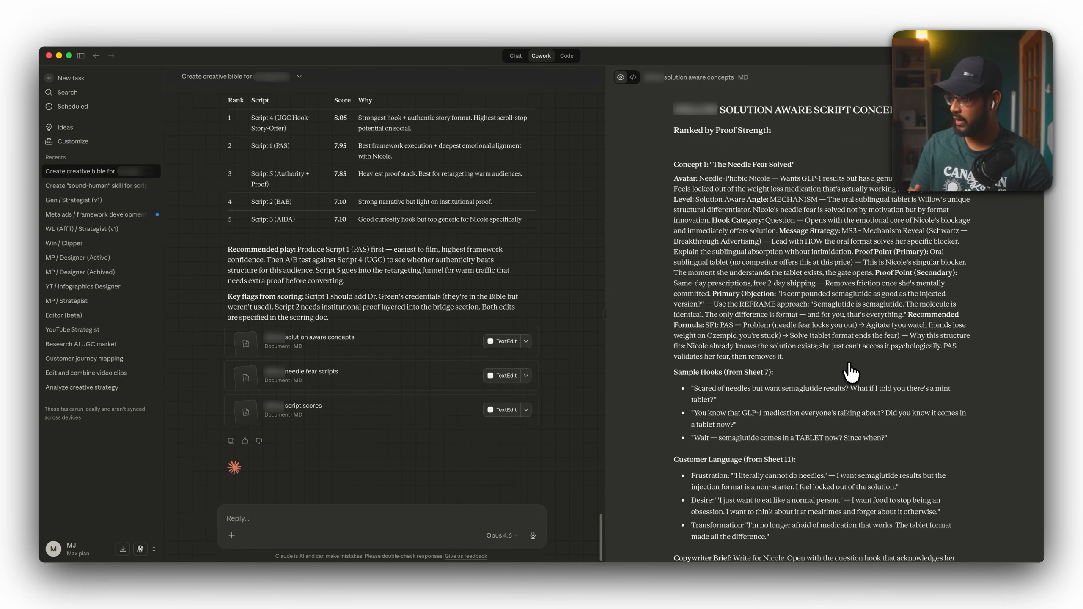
scroll(850, 372, down, 2)
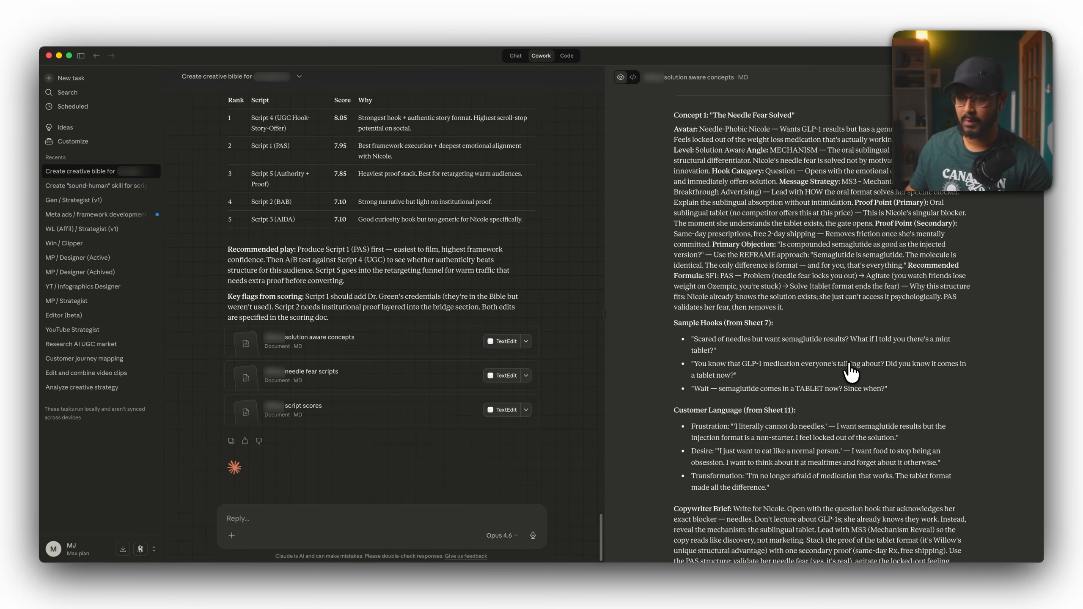
double_click(761, 115)
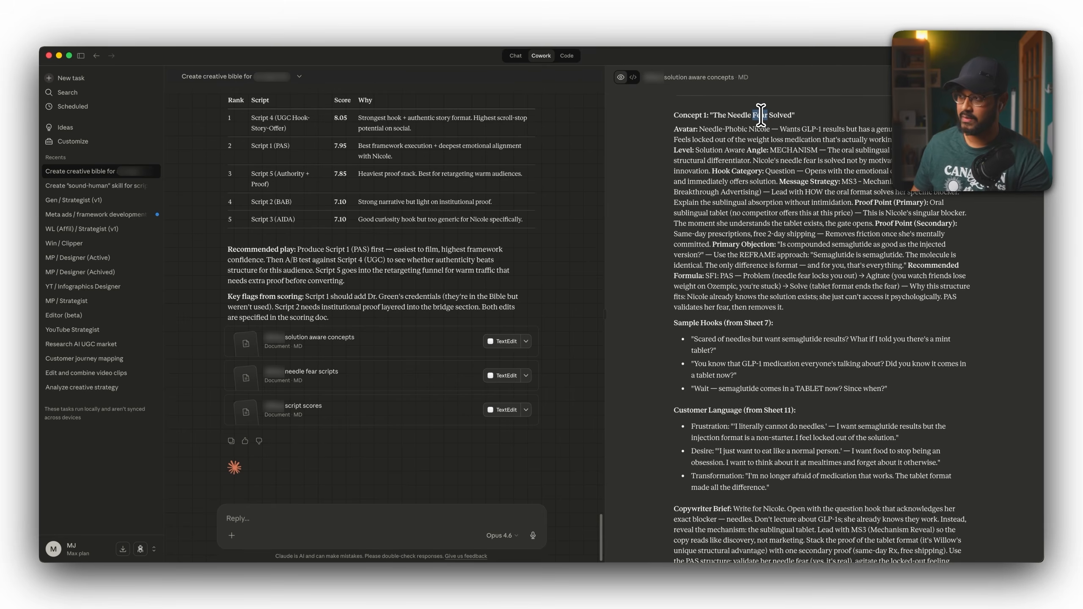
Open the needle fear scripts document and read through the first ad script.
click(408, 377)
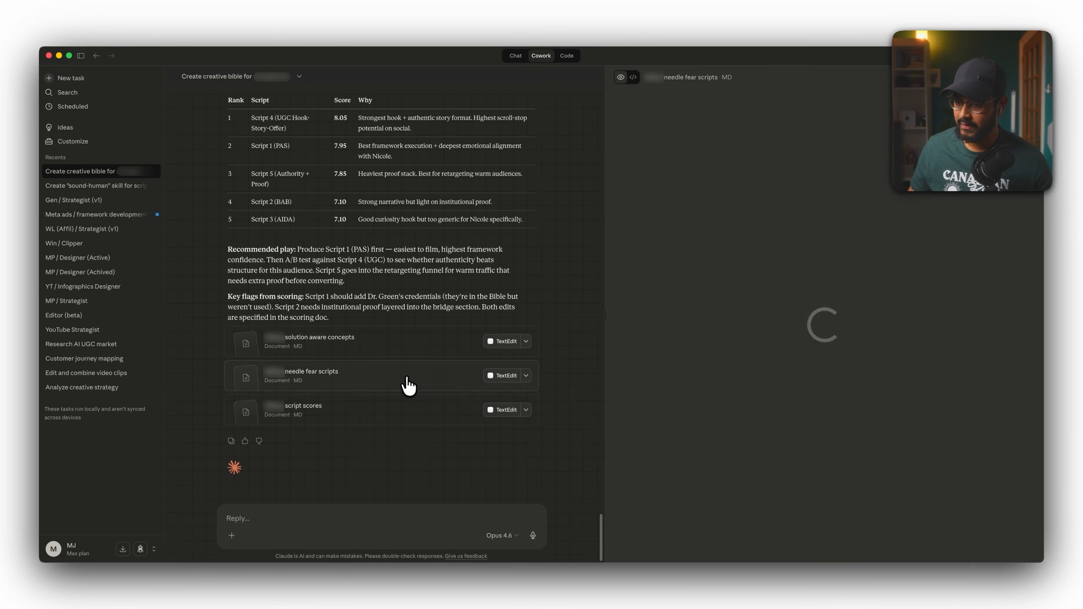
scroll(758, 301, up, 20)
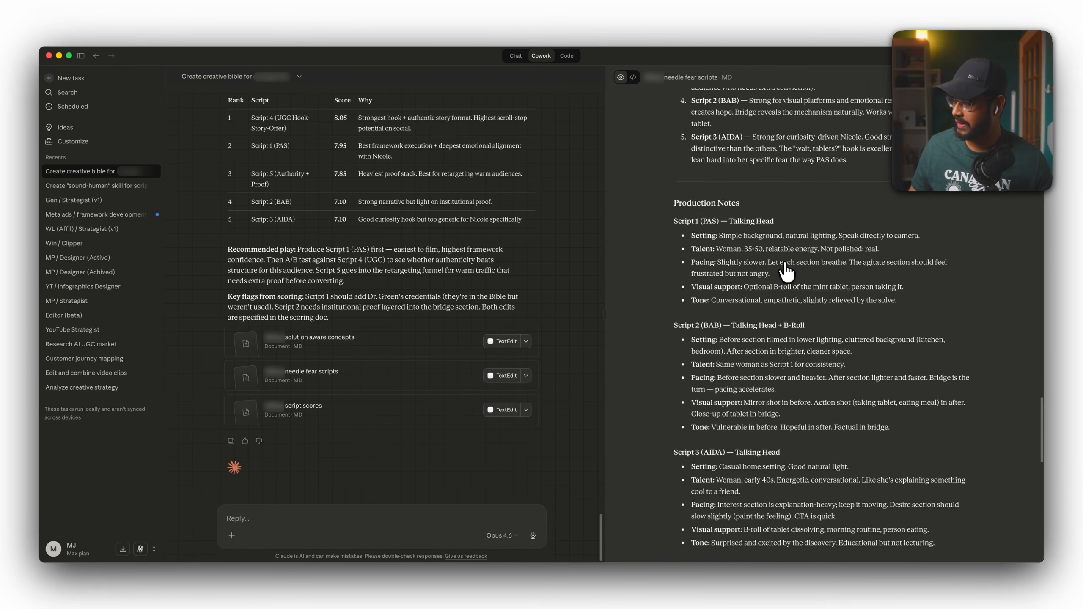
scroll(786, 271, up, 20)
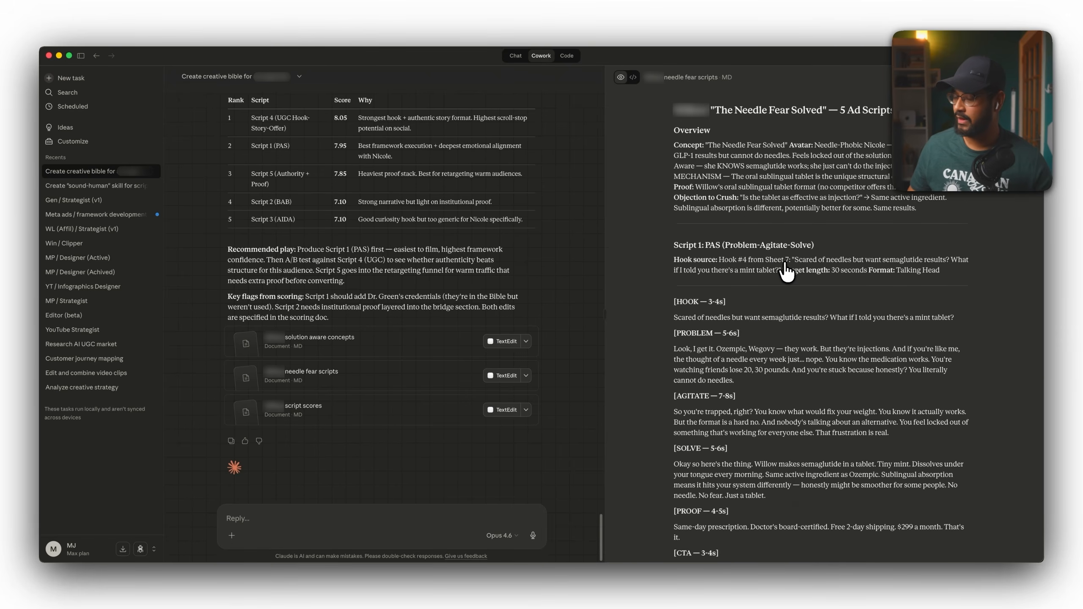
scroll(786, 272, down, 3)
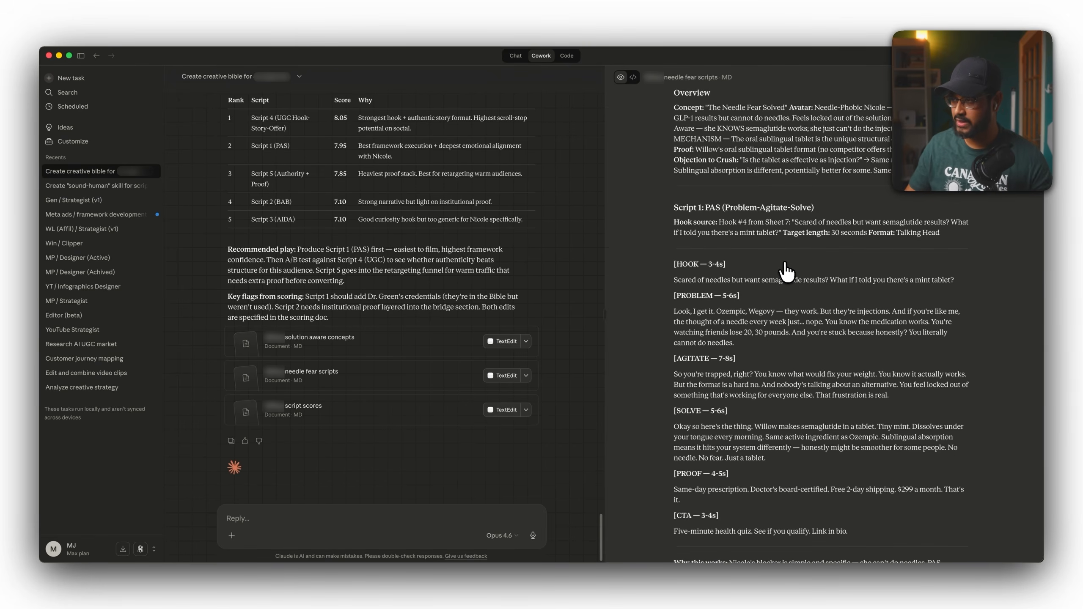
scroll(784, 271, down, 2)
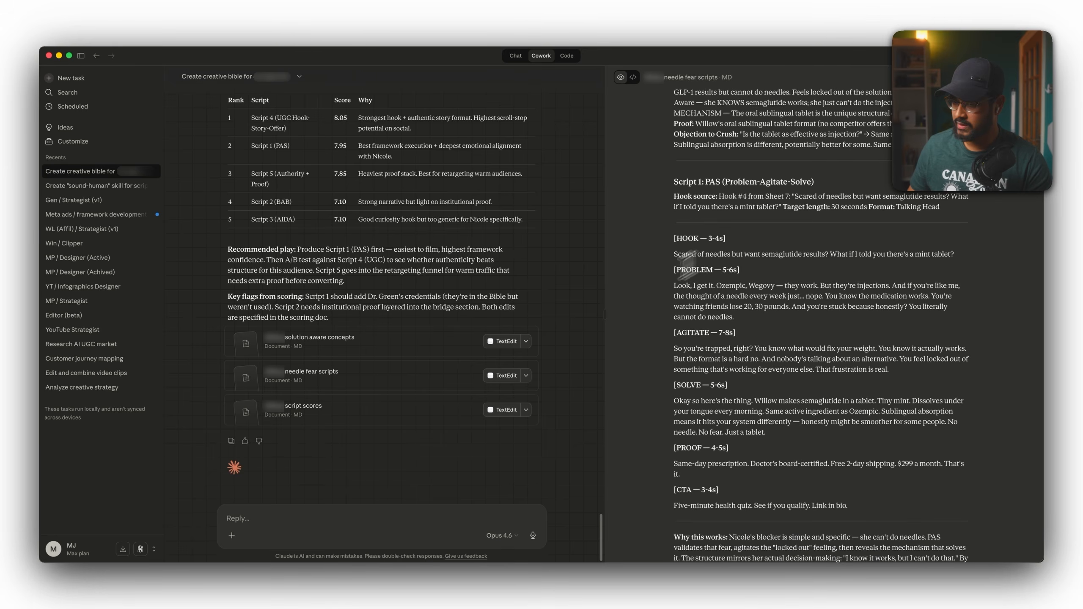
Open the script scores document and review its scoring matrix.
click(370, 394)
double_click(686, 98)
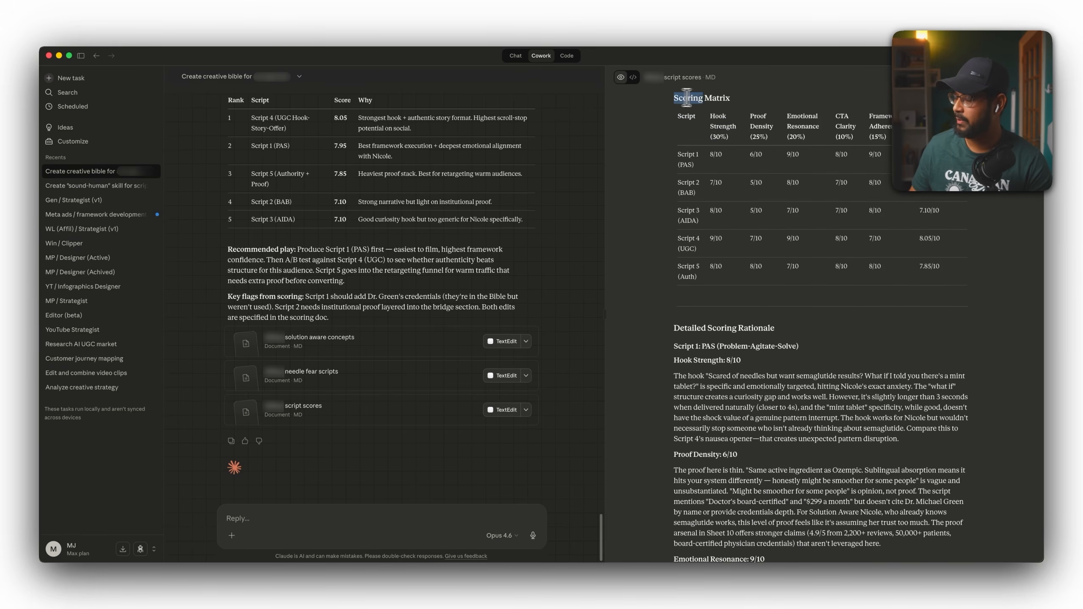
drag(686, 98, 730, 98)
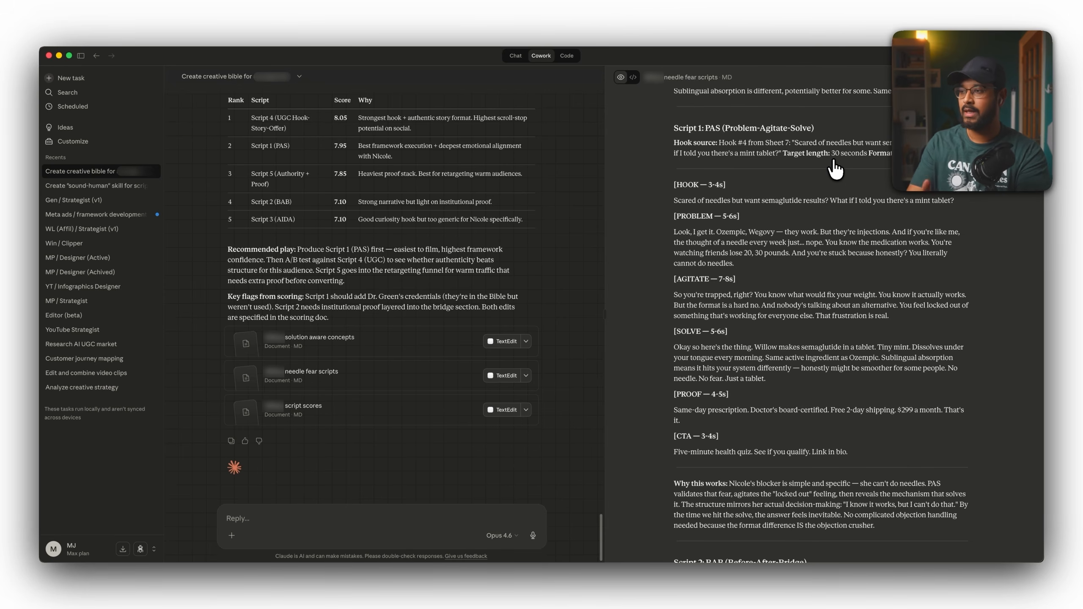
Open a new browser tab, search for Google Drive for desktop, and expand the macOS install instructions.
scroll(834, 170, up, 2)
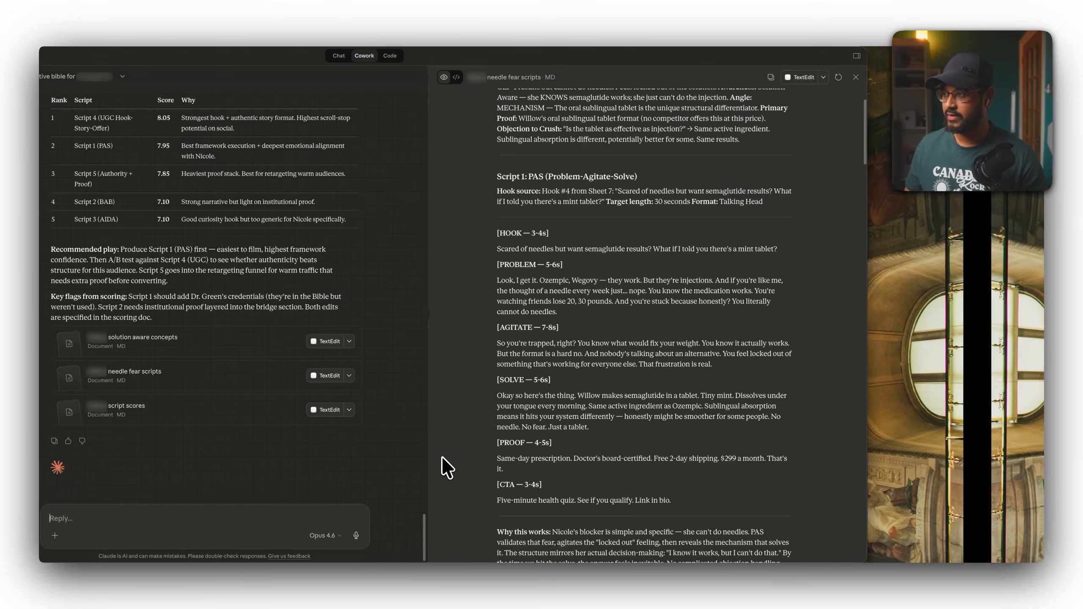
key(ctrl+Up)
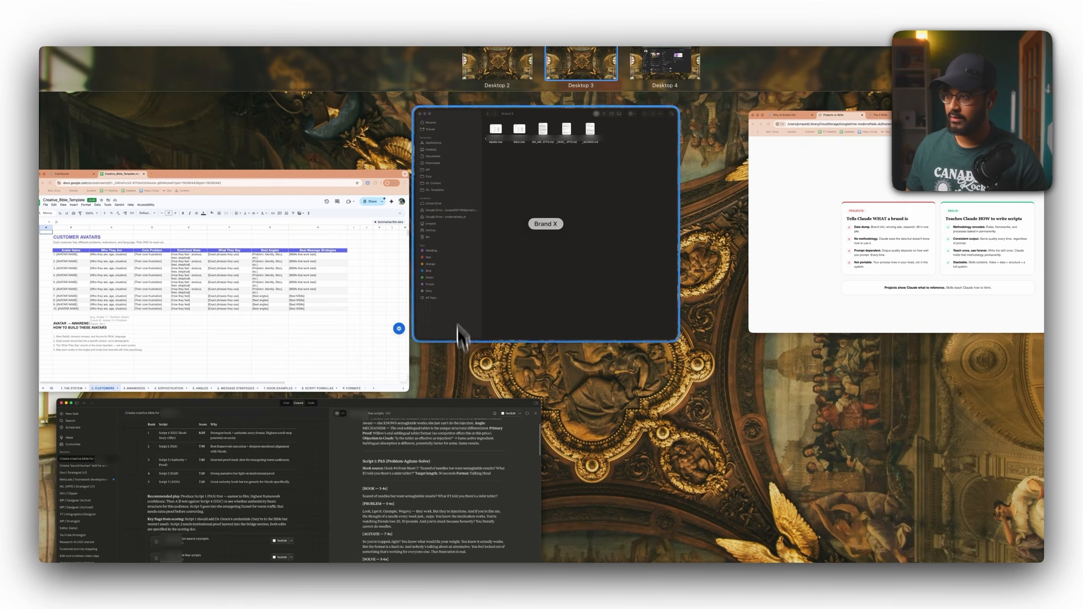
click(387, 252)
key(cmd+t)
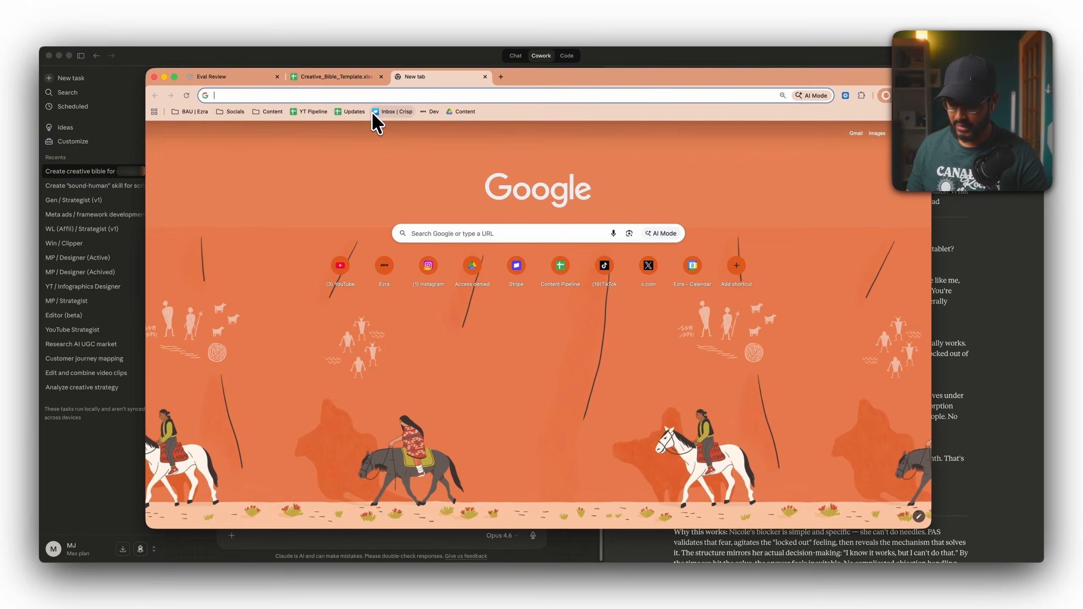
text(drive for)
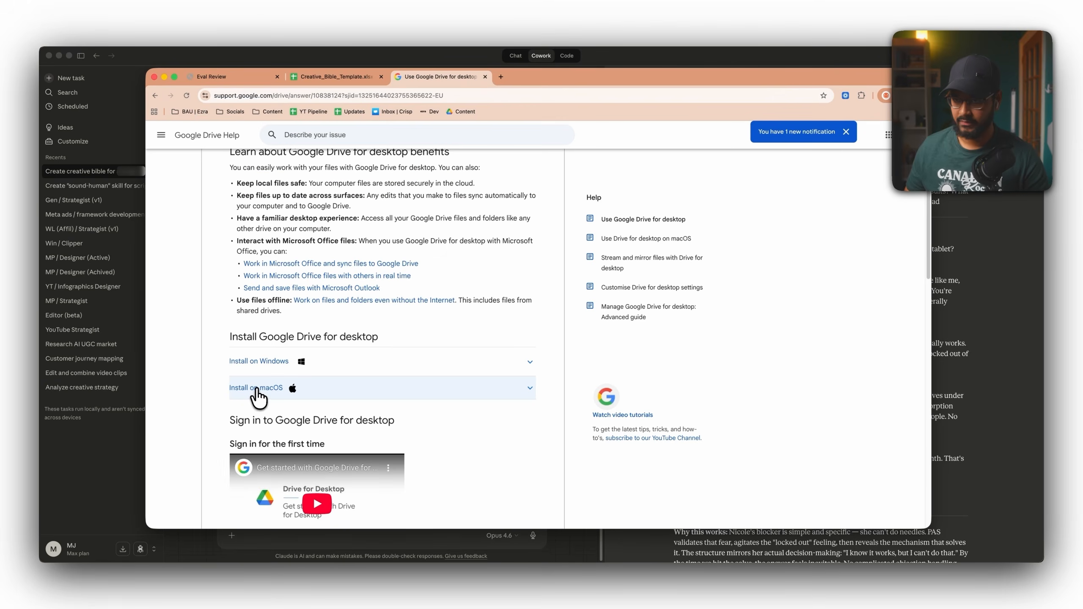
click(256, 389)
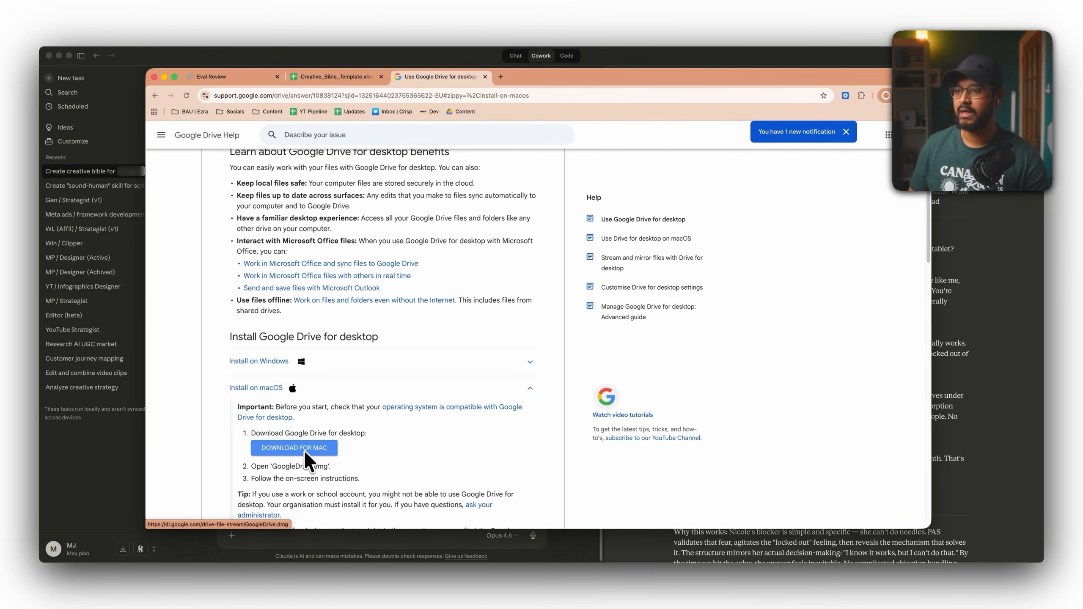
Open Finder and browse the Google Drive My Drive folders, including the B-roll folder, before returning to Cowork.
key(super+space)
text(finder)
key(Return)
drag(423, 283, 362, 284)
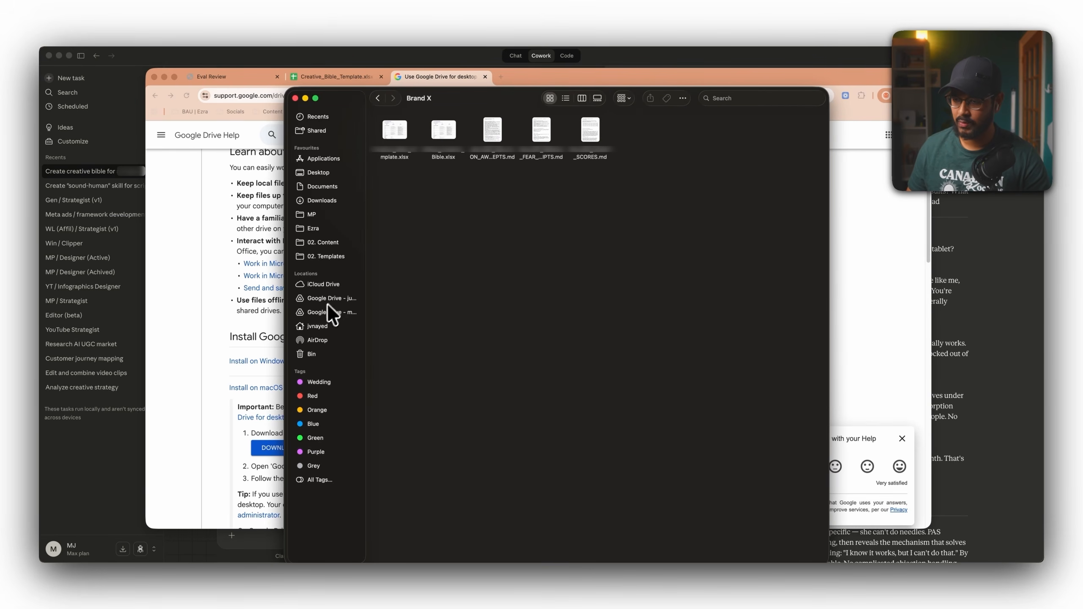
click(321, 312)
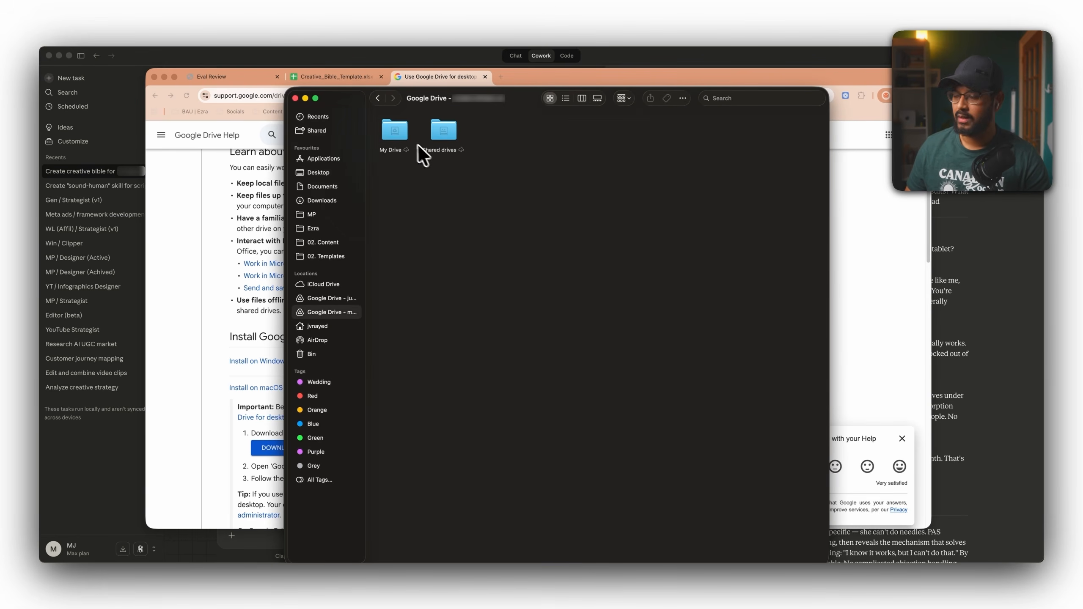
click(399, 131)
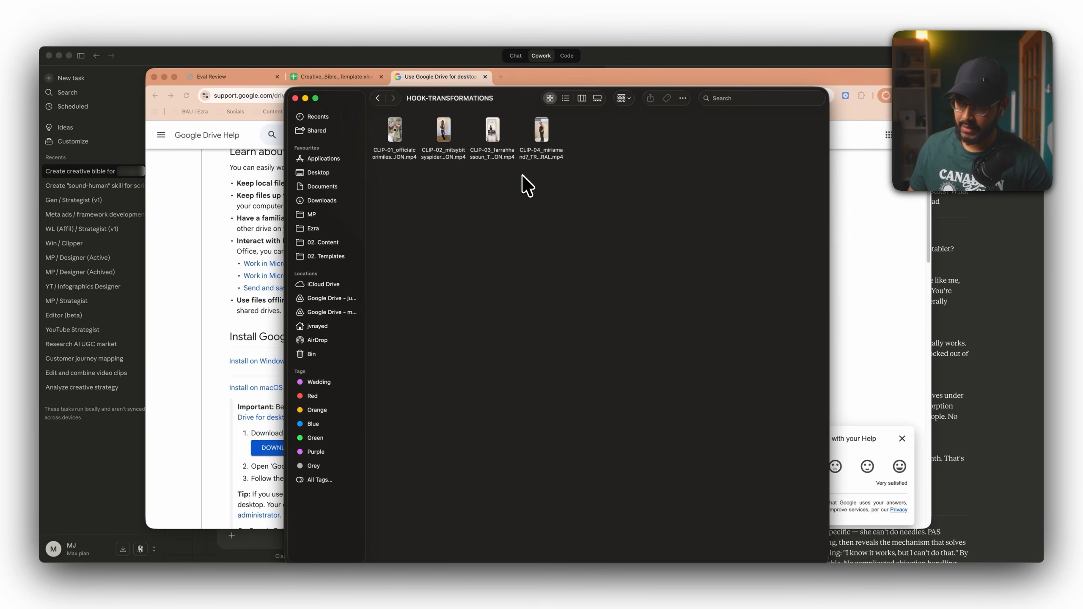
click(377, 98)
scroll(529, 287, right, 1)
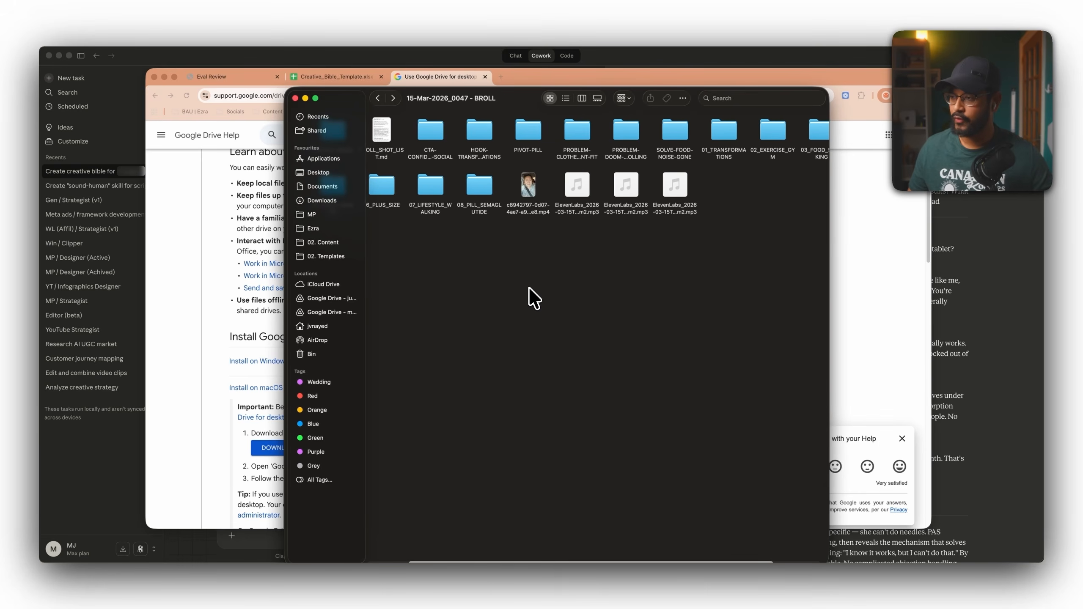
scroll(529, 288, left, 5)
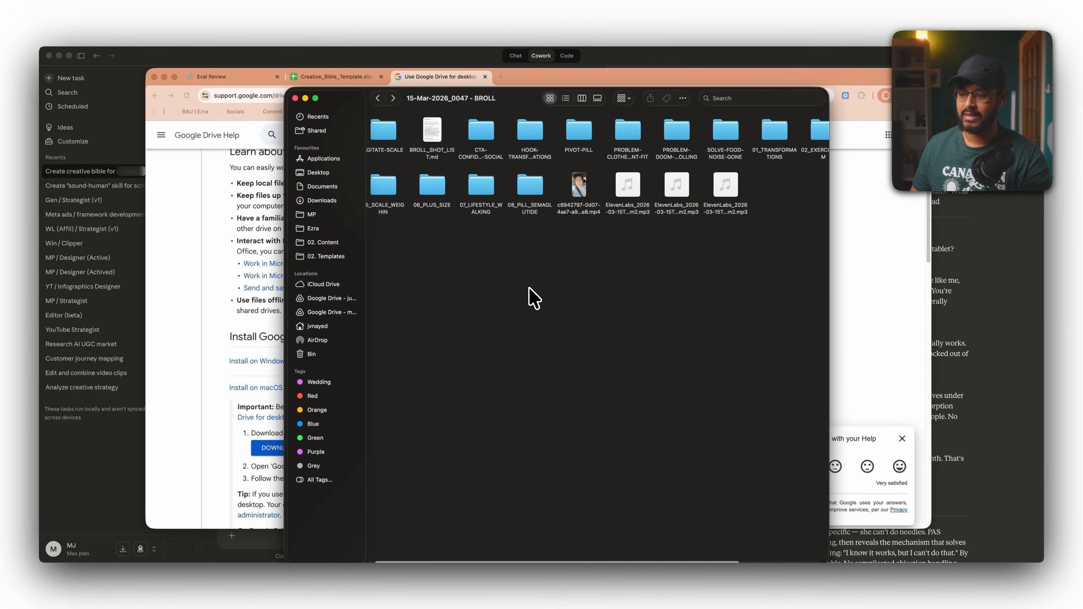
scroll(436, 281, left, 2)
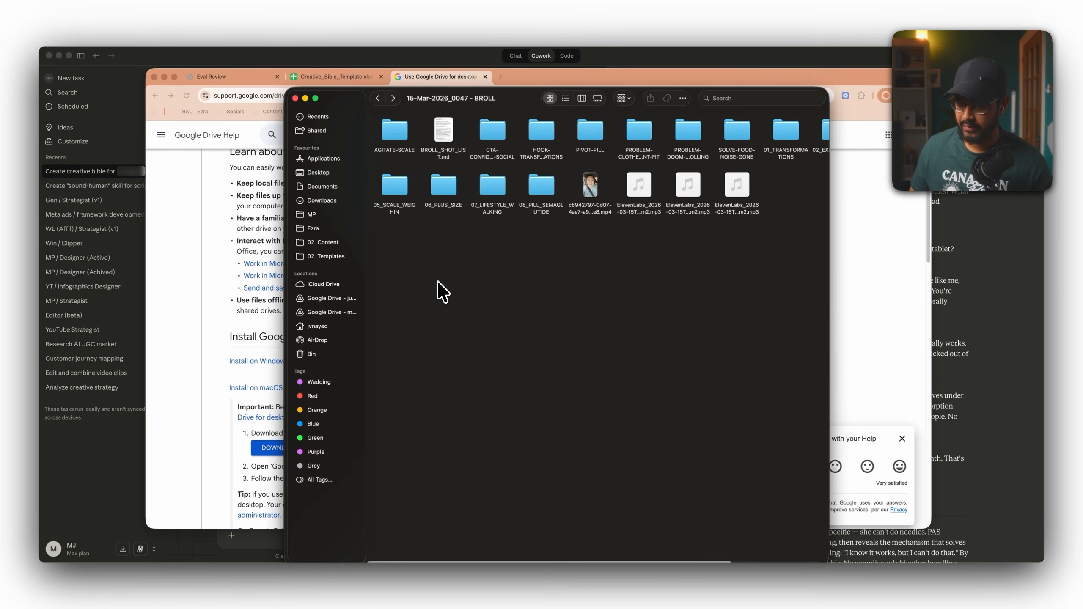
click(208, 286)
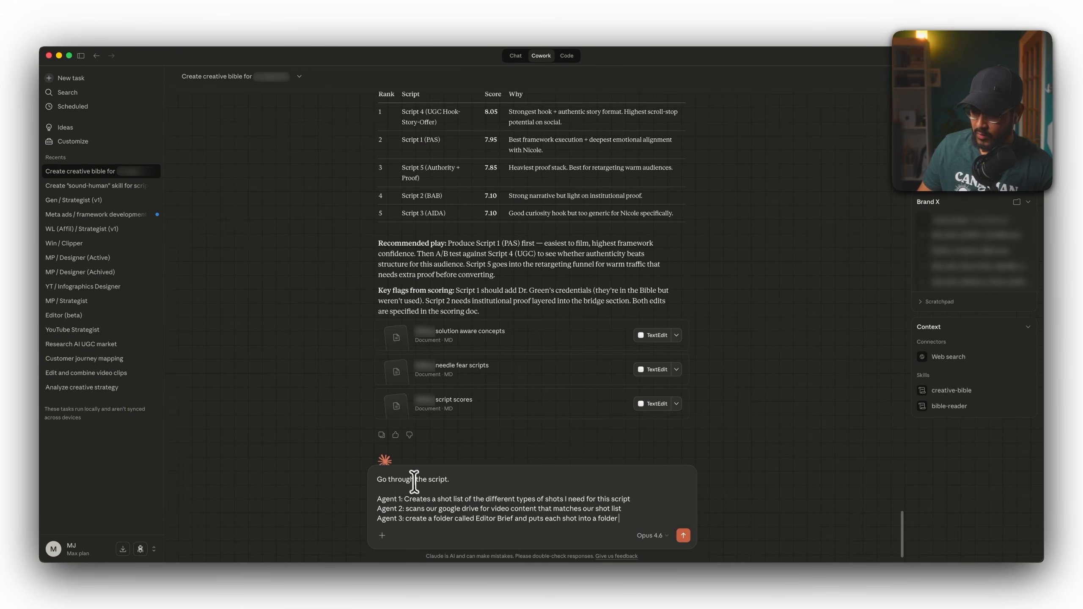
Edit the prompt's agent three line so it puts each shot into a new folder.
drag(404, 499, 640, 499)
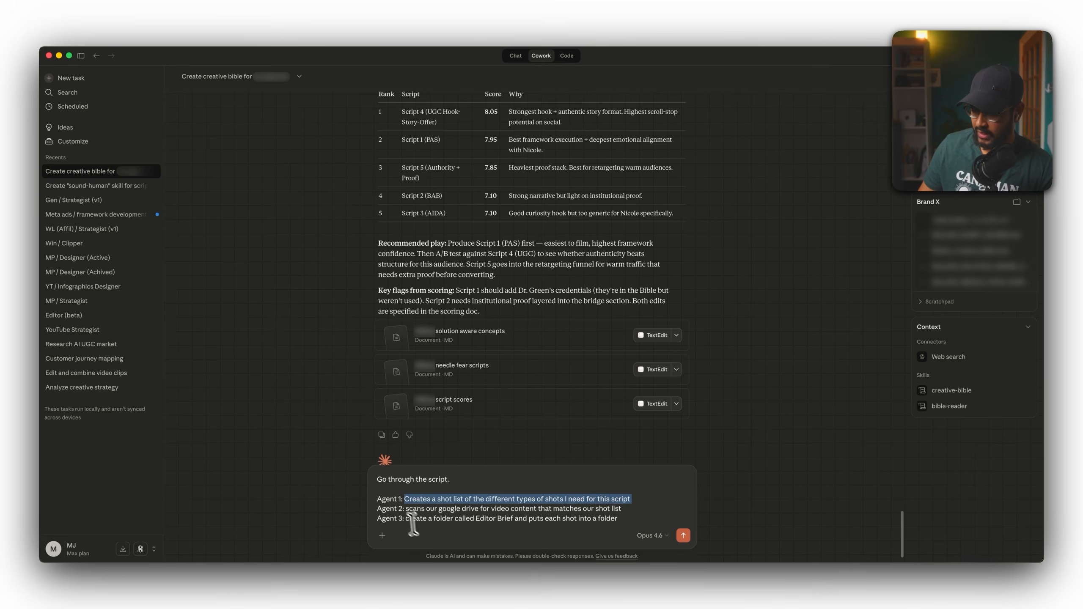
click(402, 513)
drag(513, 509, 636, 508)
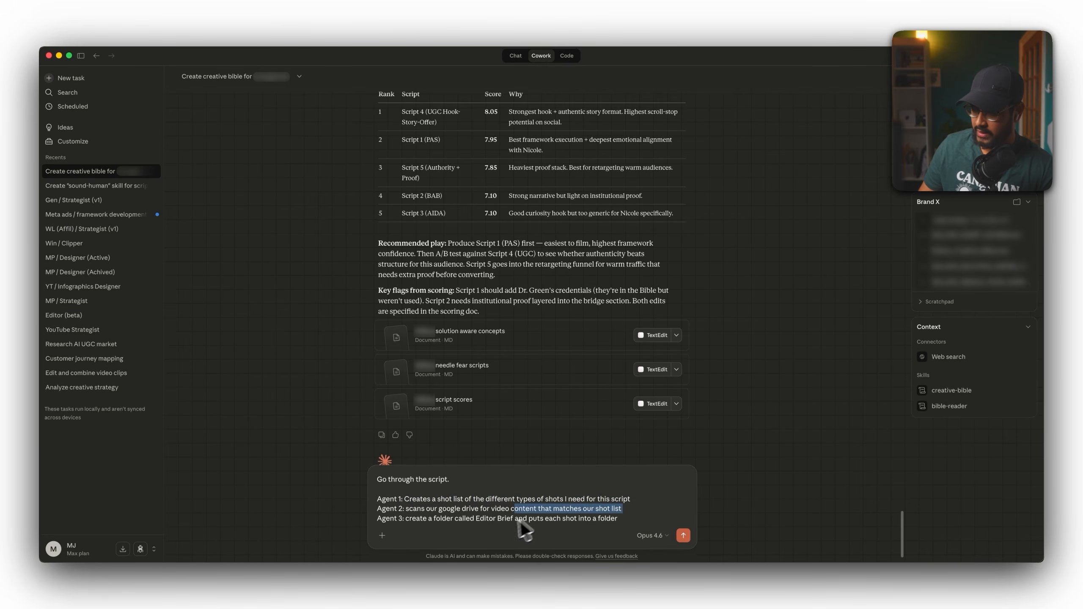
click(406, 520)
drag(405, 521, 506, 520)
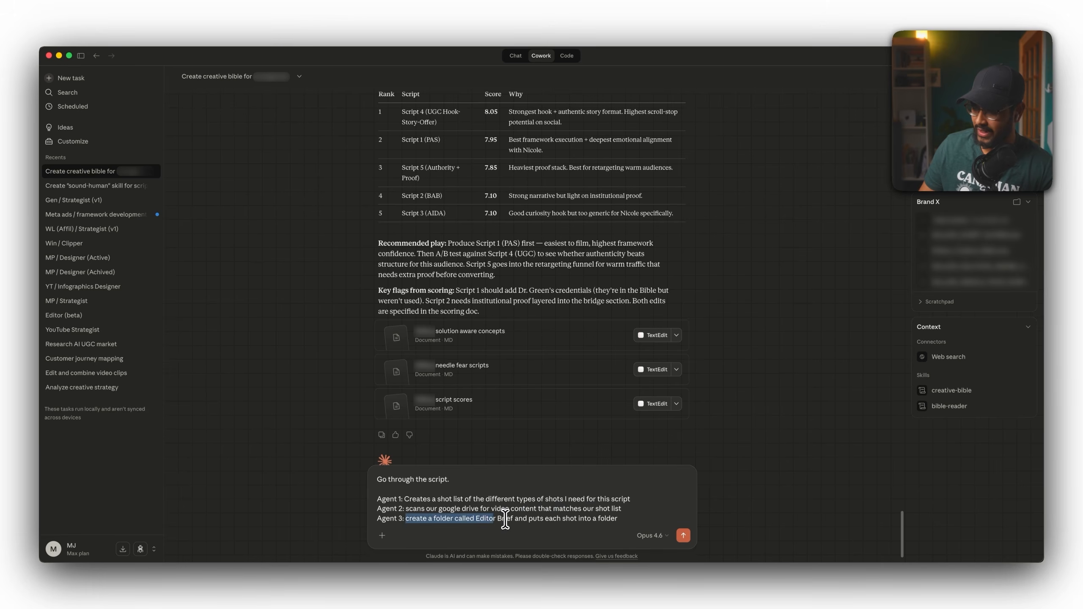
click(506, 520)
click(599, 518)
text(new)
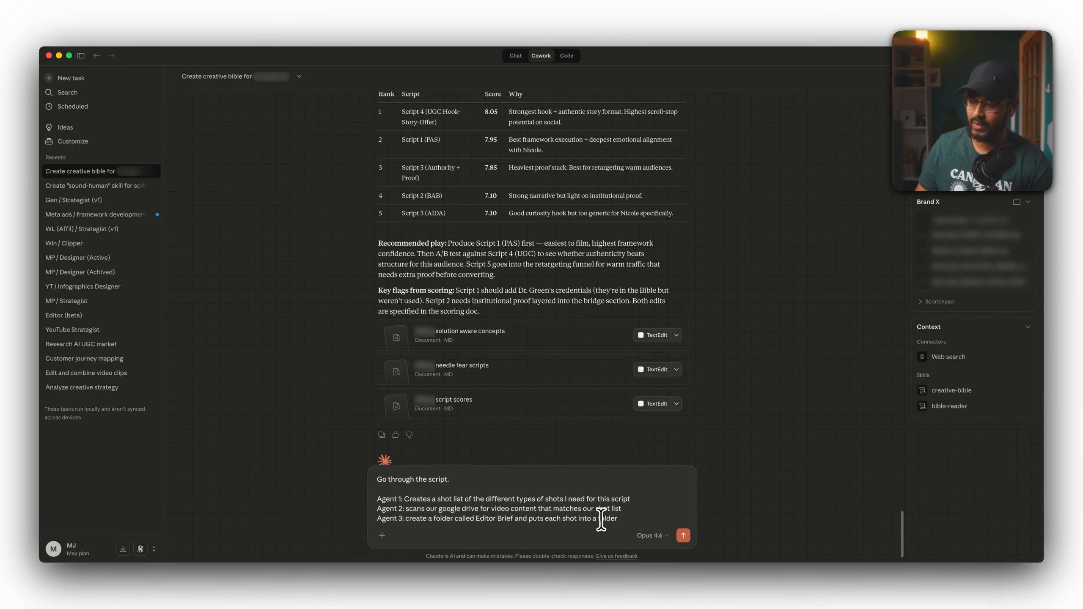
Copy the first needle fear script from the document, paste it into the prompt, and send it.
click(469, 373)
scroll(664, 170, up, 15)
drag(672, 107, 904, 405)
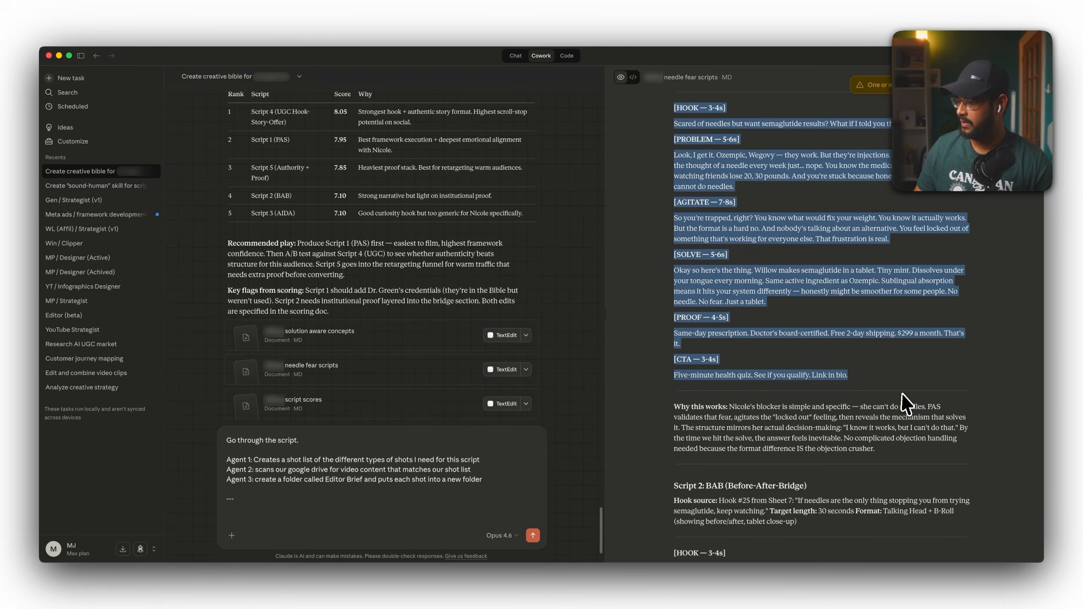
click(242, 508)
text([HOOK — 3-4s] Scared of needles but want semaglutide results? What if I told you there's a mint tablet? [PROBLEM — 5-6s] Look, I get it. Ozempic, Wegovy — they work. But they're injections. And if you're like me, the thought of a needle every week just... nope. You know the medication works. You're watching friends lose 20, 30 pounds. And you're stuck because honestly? You literally cannot do needles. [AGITATE — 7-8s] So you're trapped, right? You know what would fix your weight. You know it actually works. But the format is a hard no. And nobody's talking about an alternative. You feel locked out of something that's working for everyone else. That frustration is real. [SOLVE — 5-6s] Okay so here's the thing. Willow makes semaglutide in a tablet. Tiny mint. Dissolves under your tongue every morning. Same active ingredient as Ozempic. Sublingual absorption means it hits your system differently — honestly might be smoother for some people. No needle. No fear. Just a tablet. [PROOF — 4-5s] Same-day prescription. Doctor's board-certified. Free 2-day shipping. $299 a month. That's it. [CTA — 3-4s] Five-minute health quiz. See if you qualify. Link in bio.)
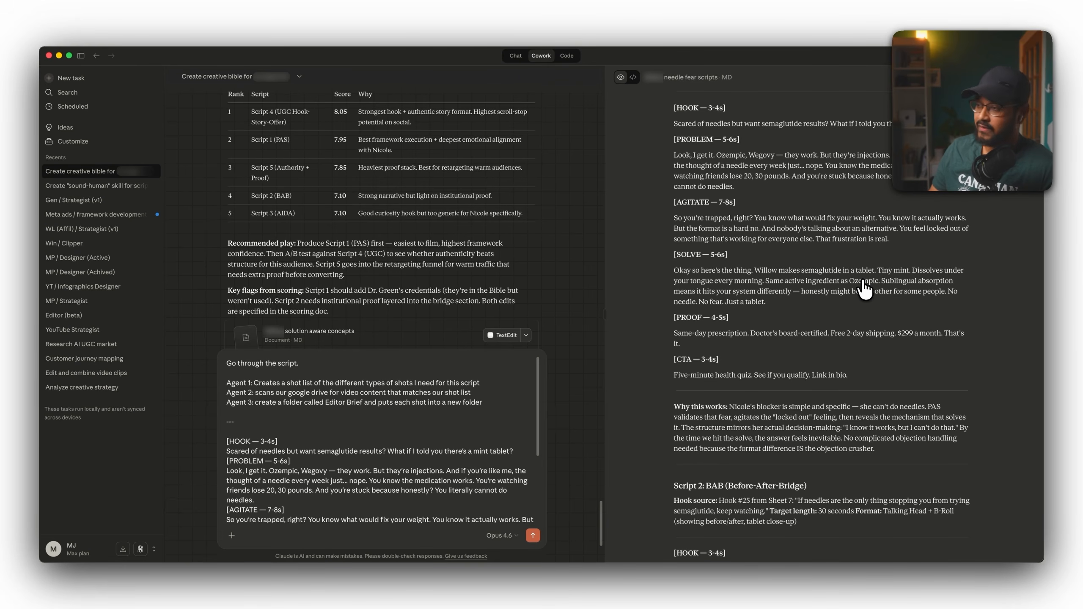
key(Return)
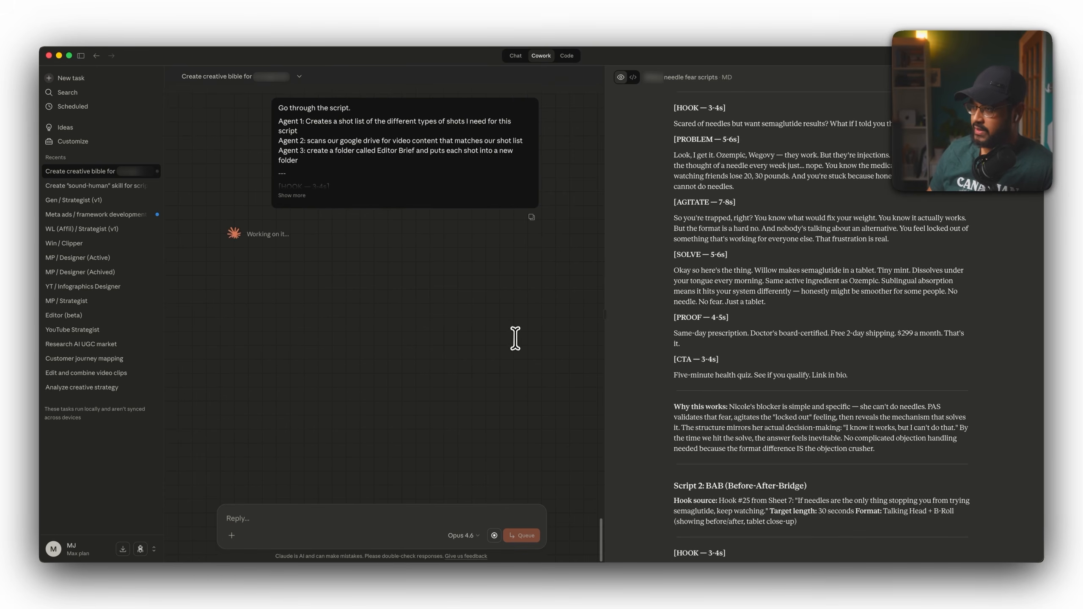
Expand the sent prompt, hide the sidebar, and review the generated shot list for Script 1.
click(292, 195)
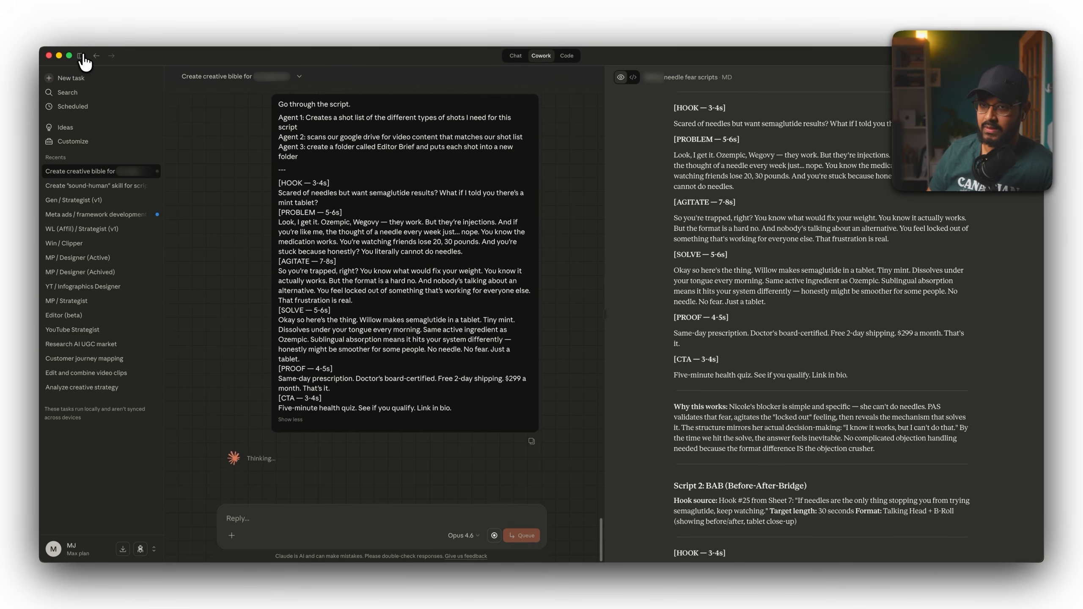
click(81, 56)
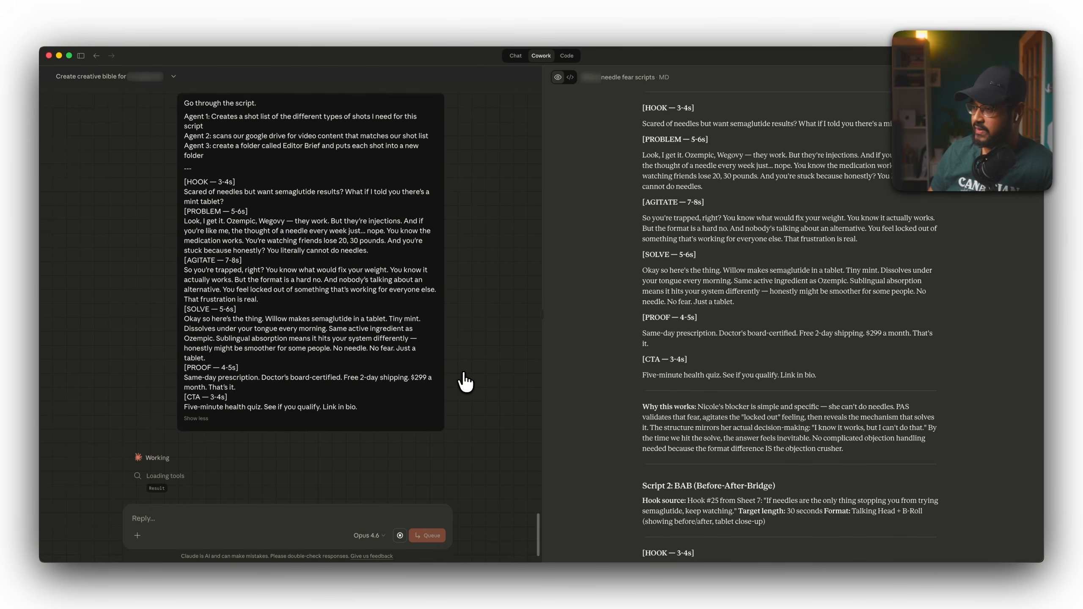
scroll(465, 381, down, 3)
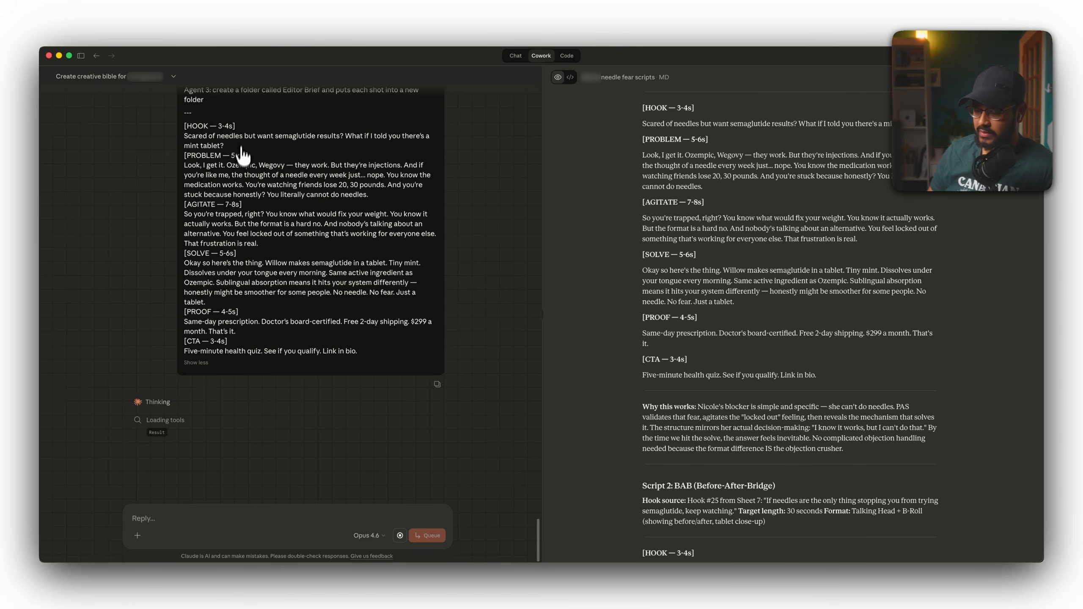
scroll(351, 346, up, 5)
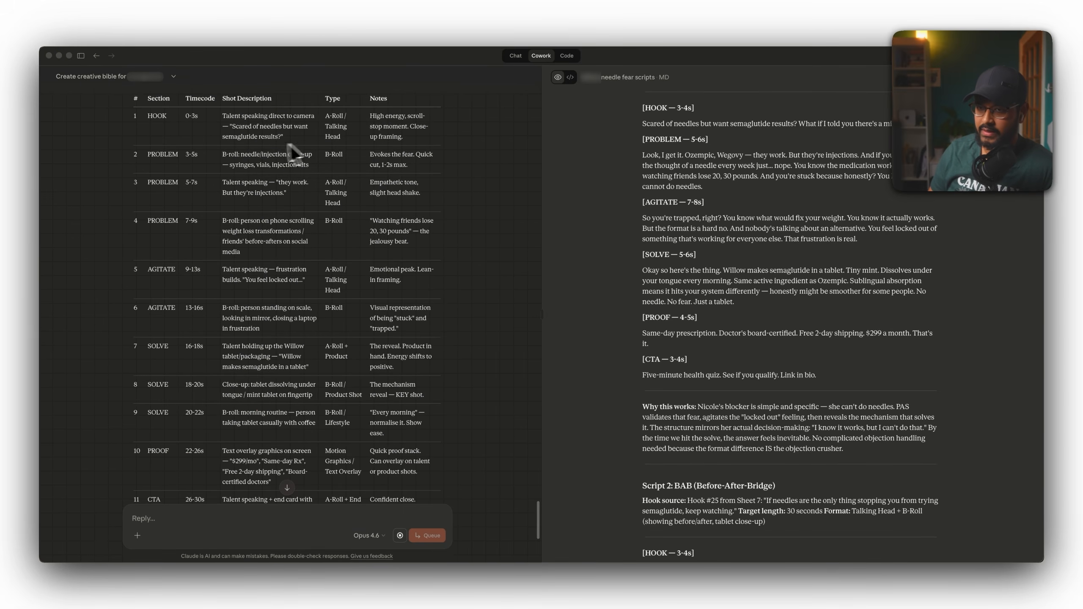
scroll(190, 171, up, 3)
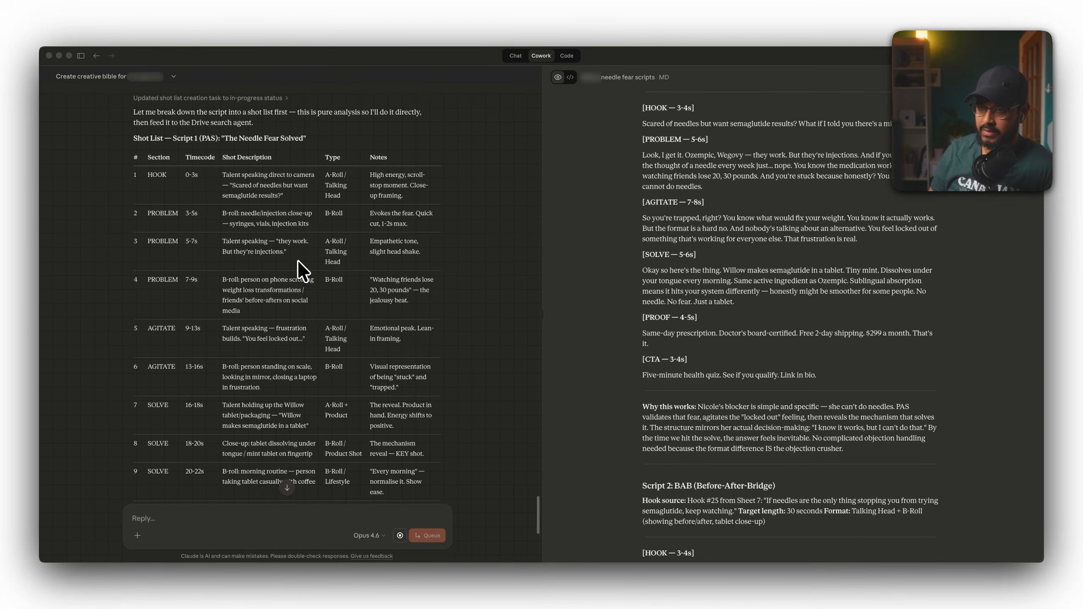
click(272, 157)
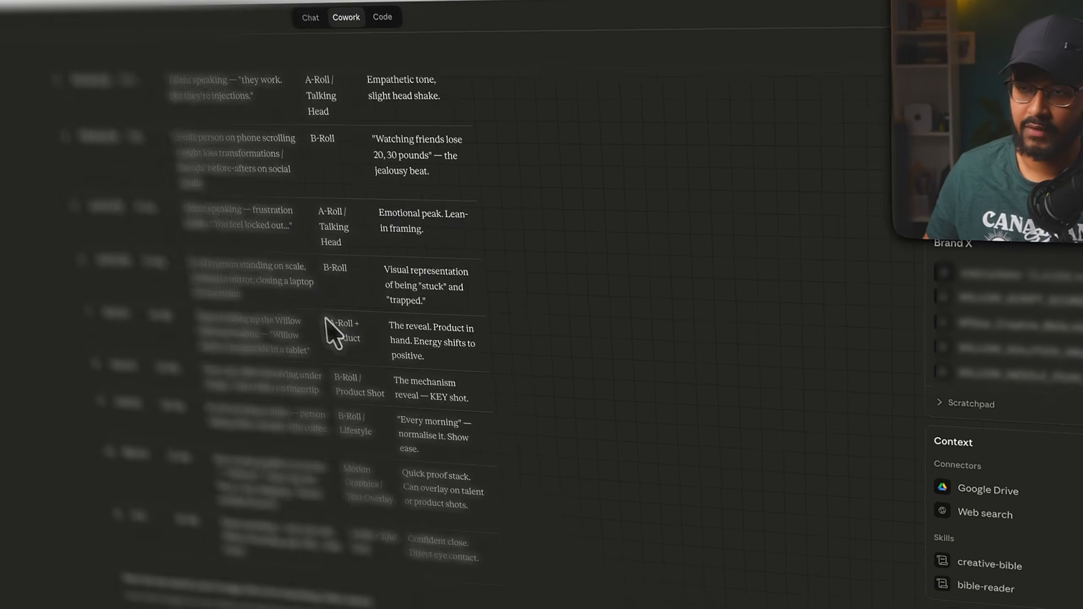
scroll(325, 318, up, 3)
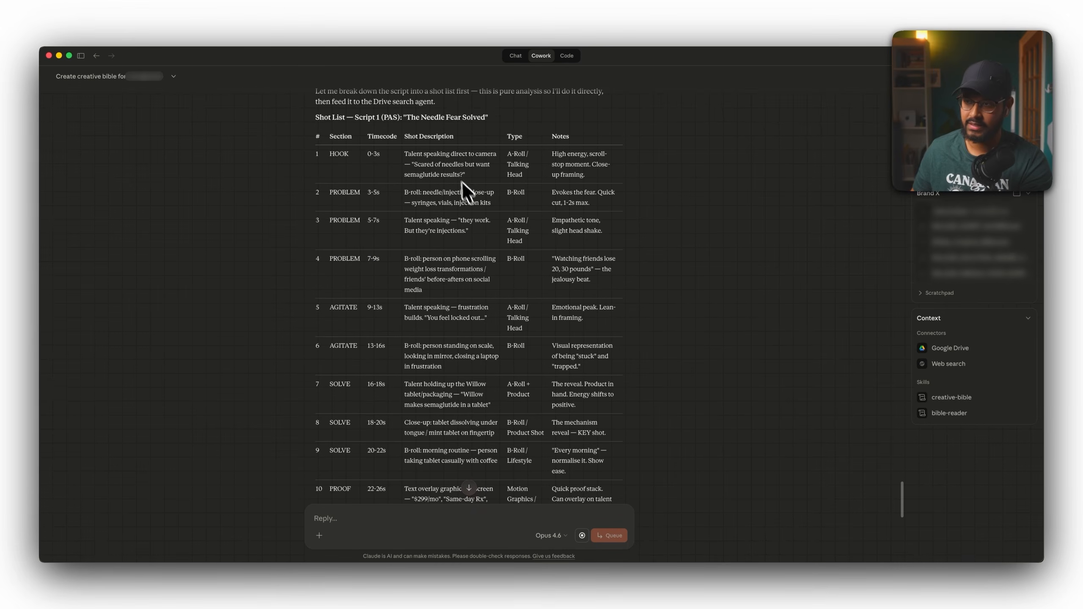